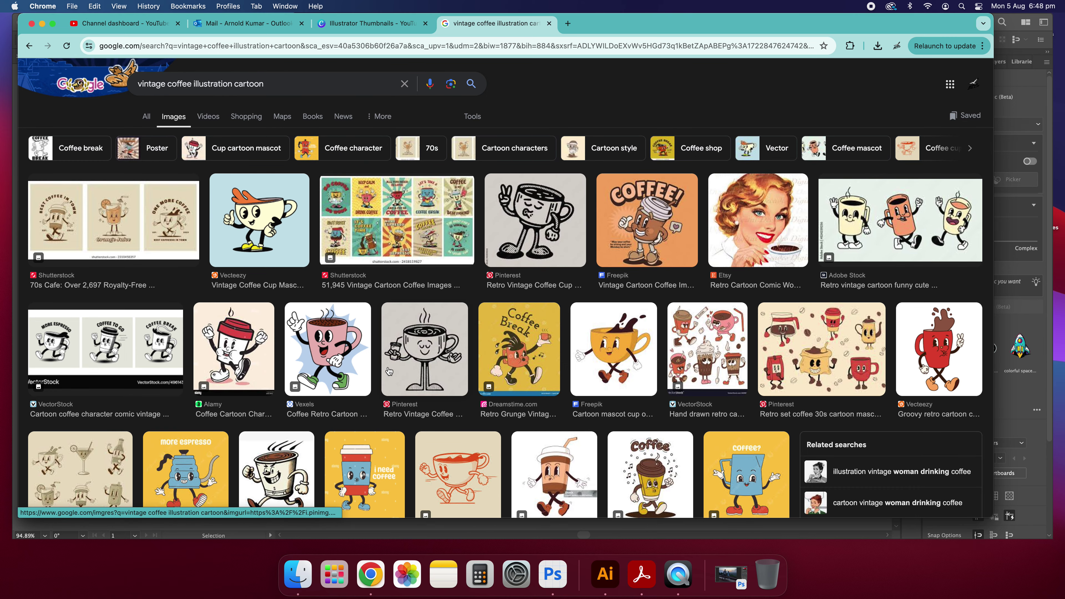
Browse the vintage coffee cartoon image results and preview the orange "Expresso" walking cup illustration from Vecteezy
scroll(325, 273, "down", 3)
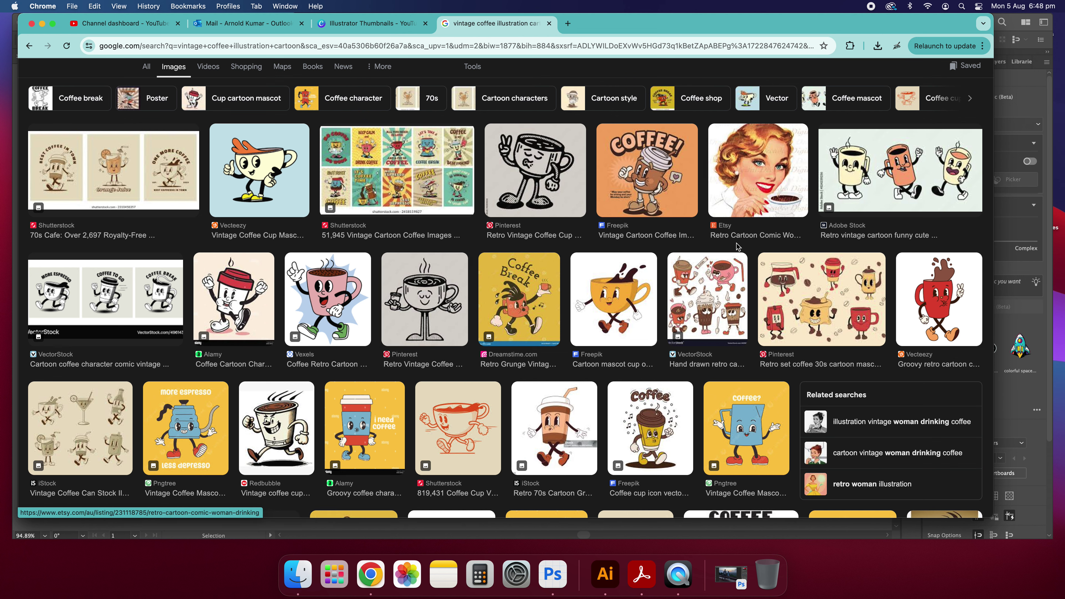
scroll(737, 246, "down", 3)
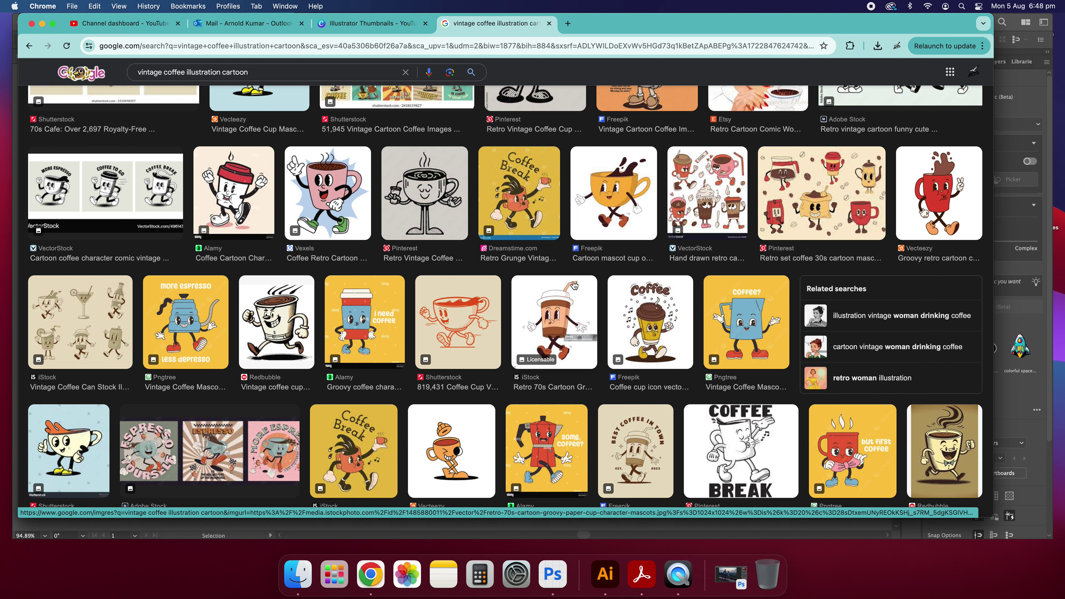
scroll(421, 359, "down", 3)
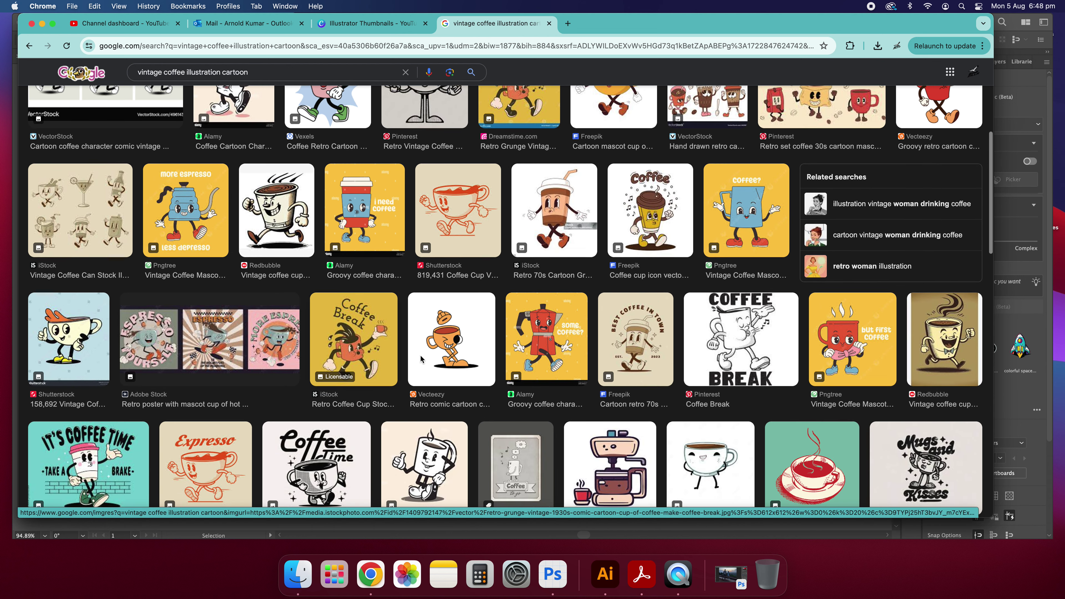
scroll(421, 360, "down", 2)
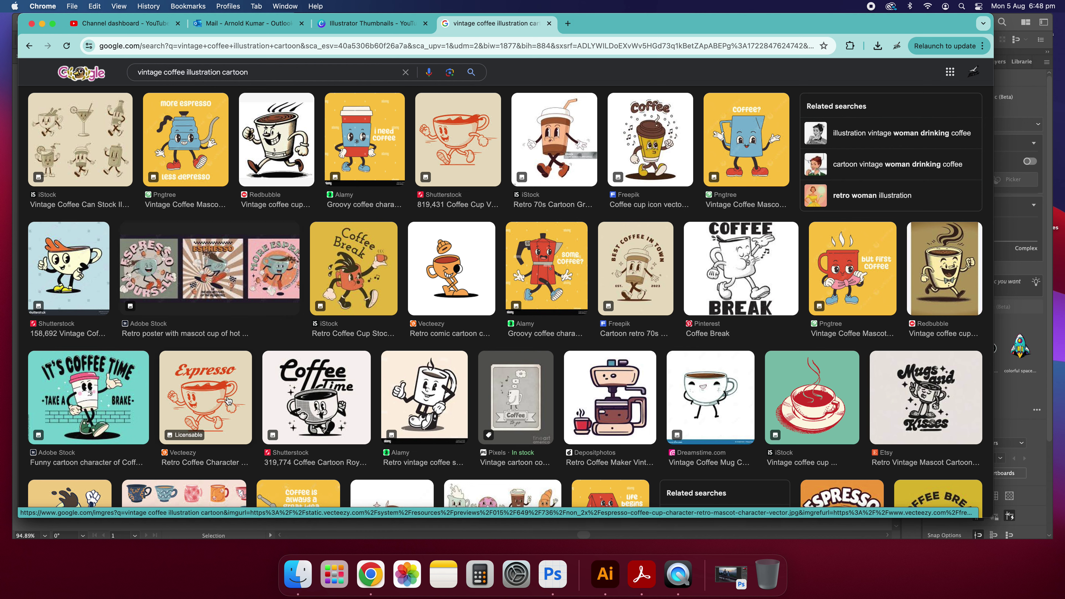
scroll(419, 326, "down", 1)
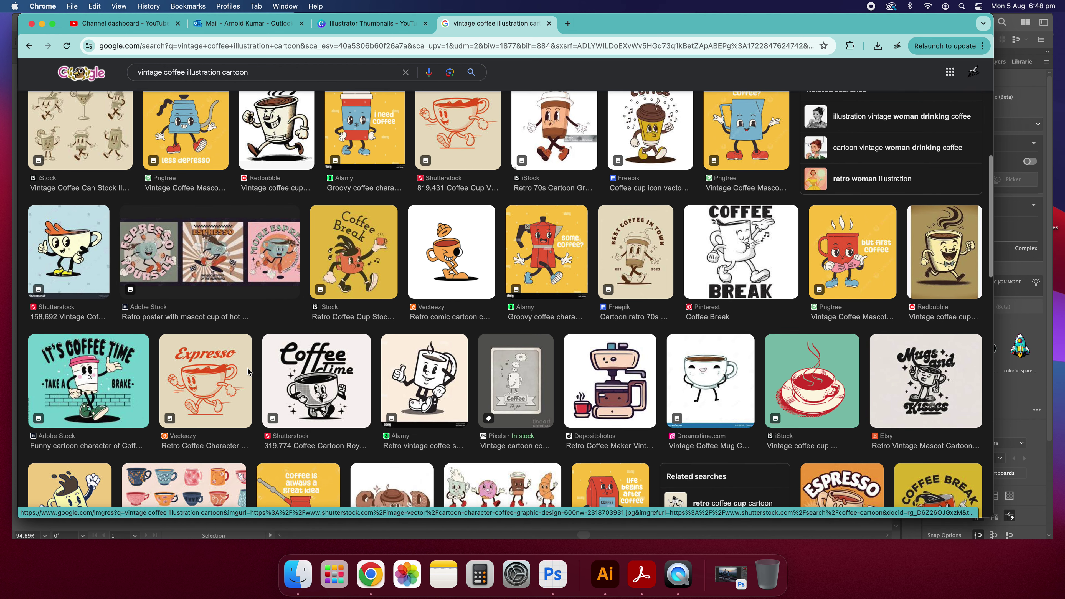
left_click(210, 371)
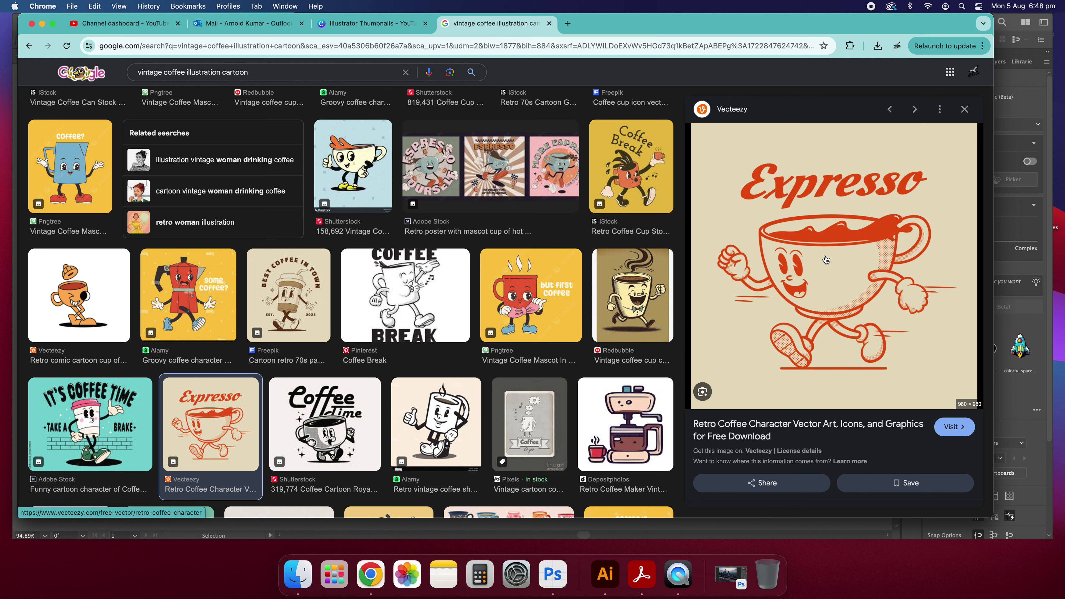
Open the Expresso cup illustration full-size in a separate browser tab and examine it up close
right_click(826, 260)
left_click(858, 362)
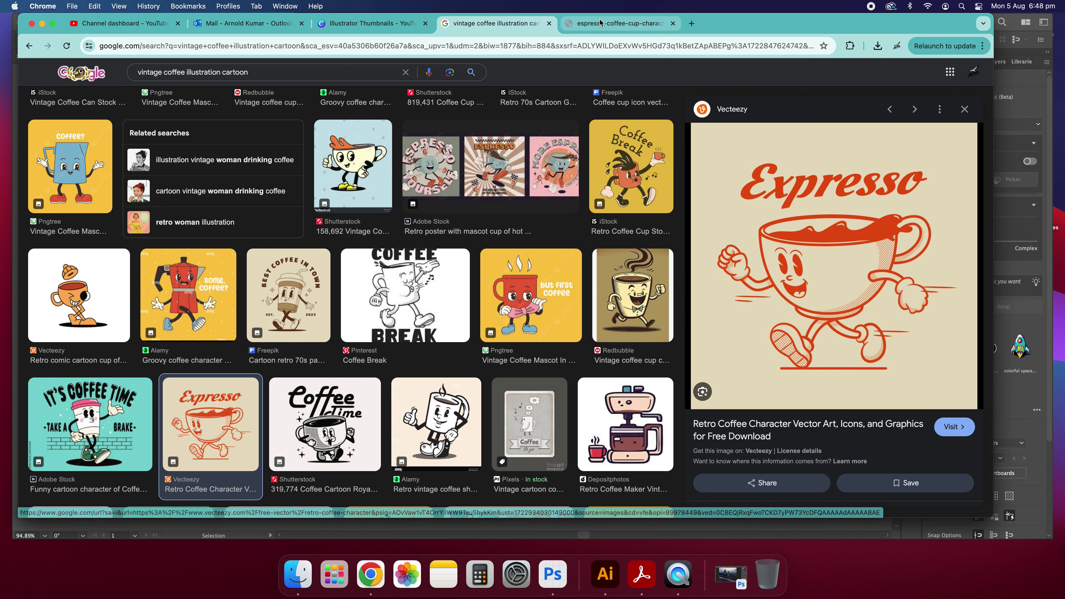
left_click(601, 22)
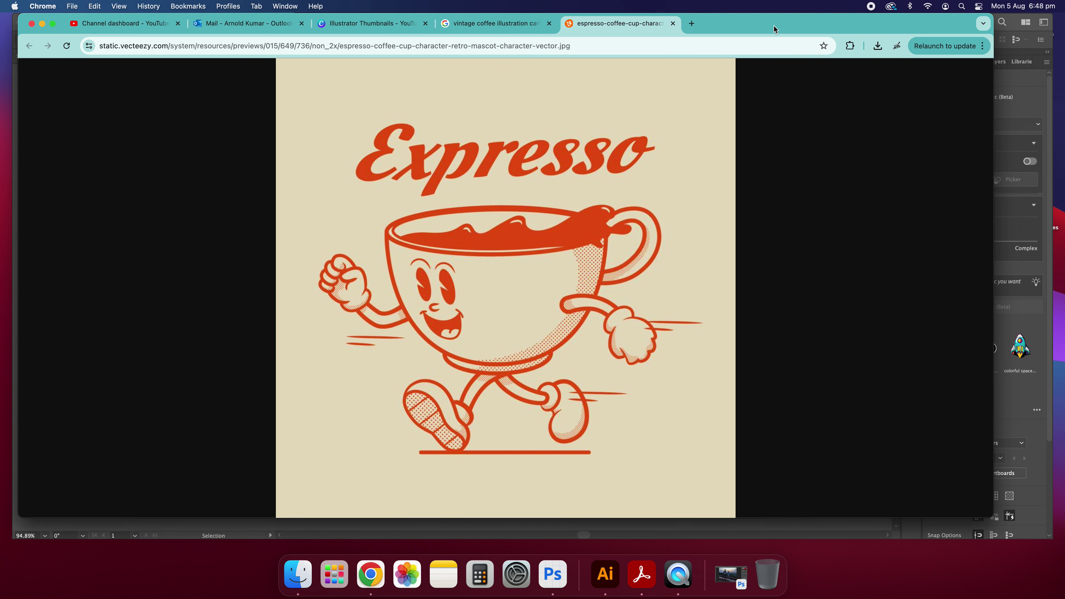
left_click(486, 321)
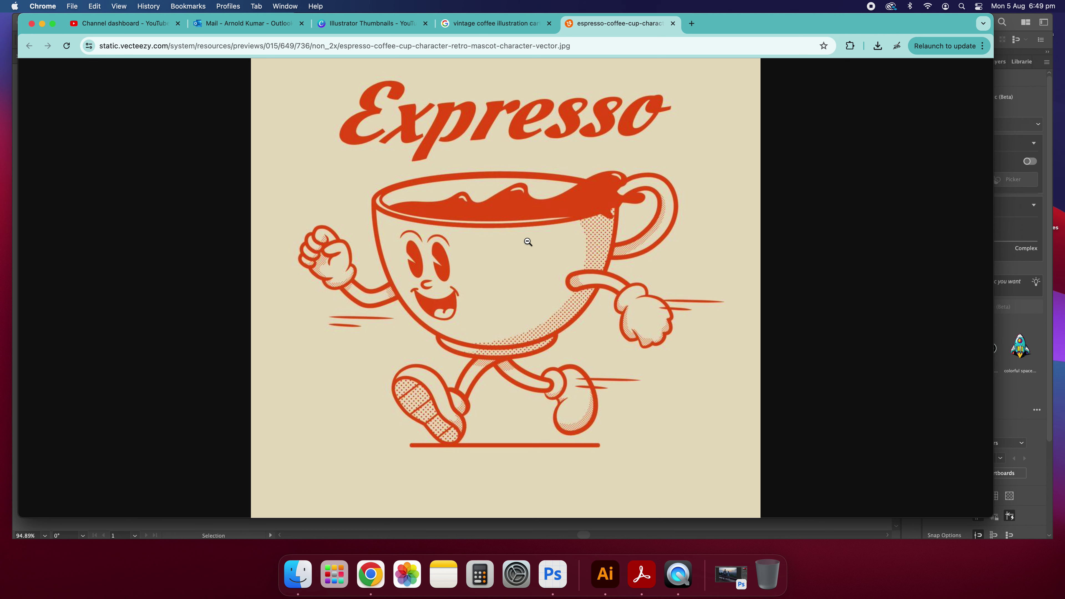
left_click(488, 211)
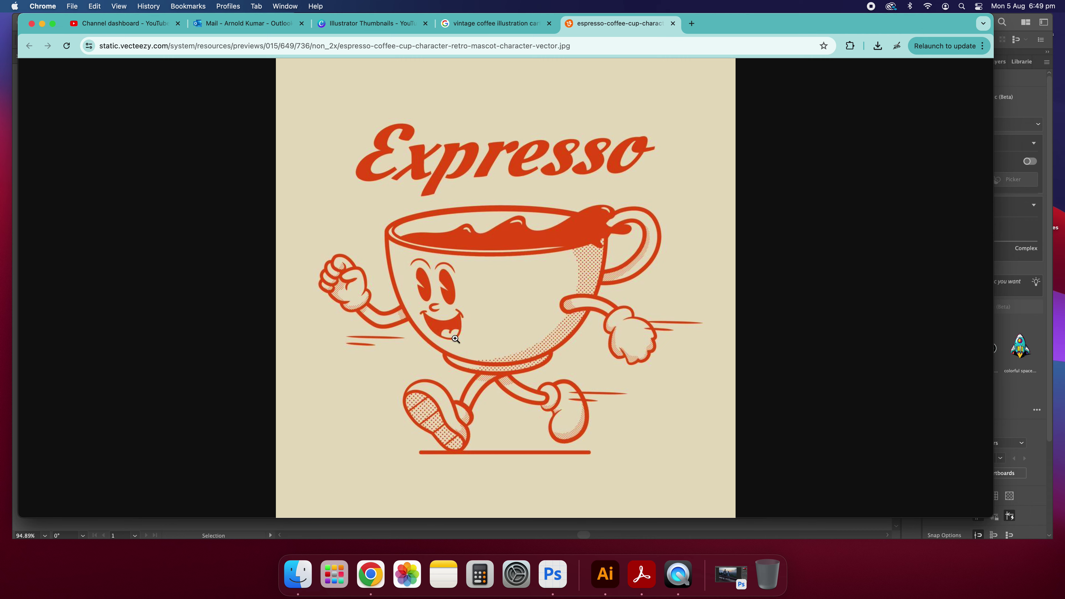
Save the full-size Expresso cup image to the Desktop under its suggested file name
left_click(1010, 23)
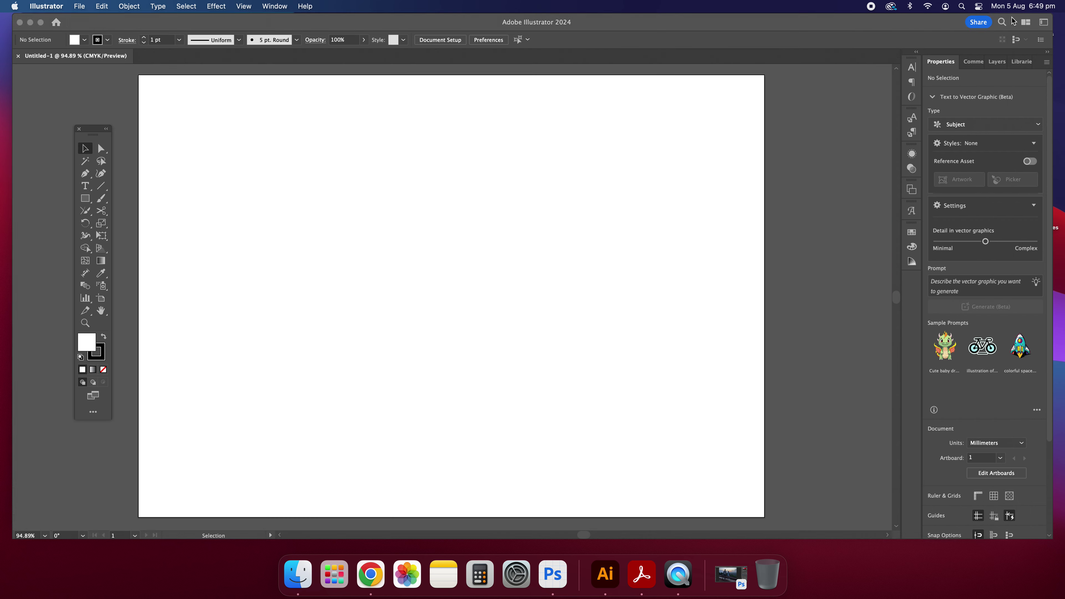
left_click(30, 23)
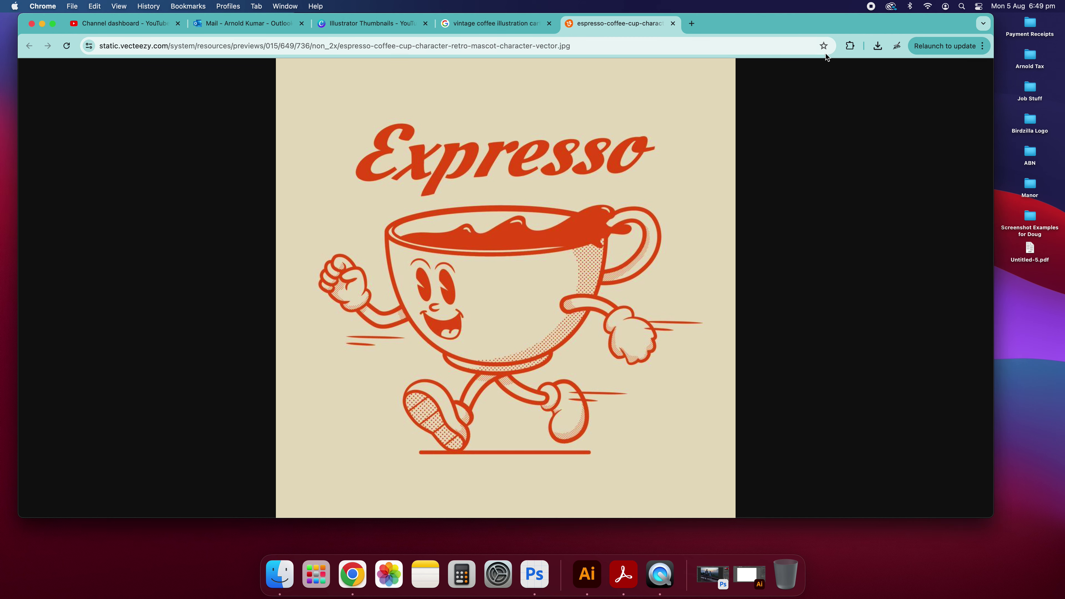
left_click_drag(779, 21, 664, 22)
right_click(559, 126)
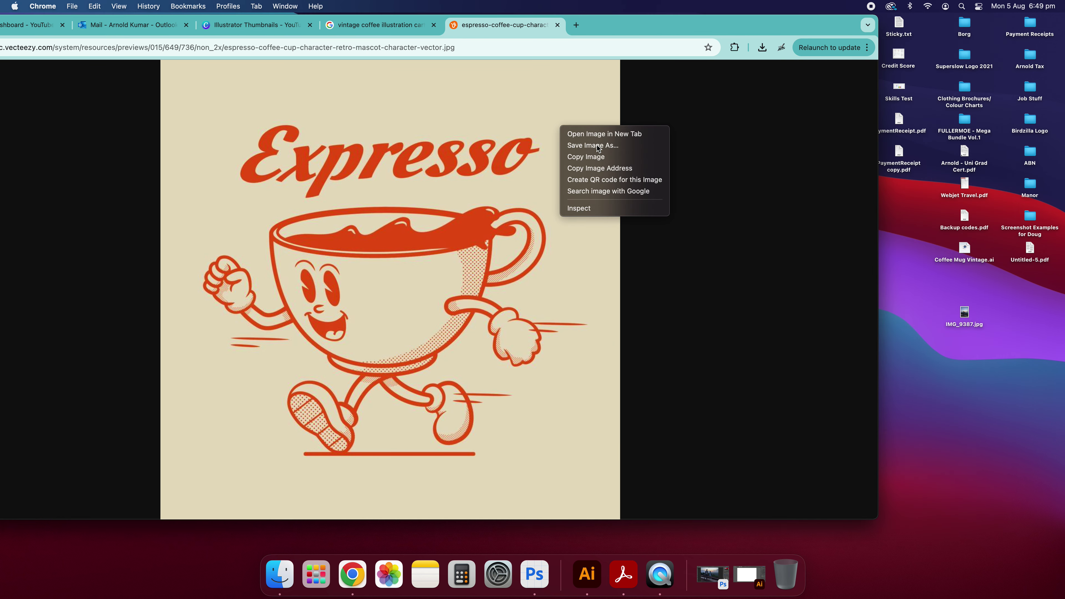
left_click(604, 159)
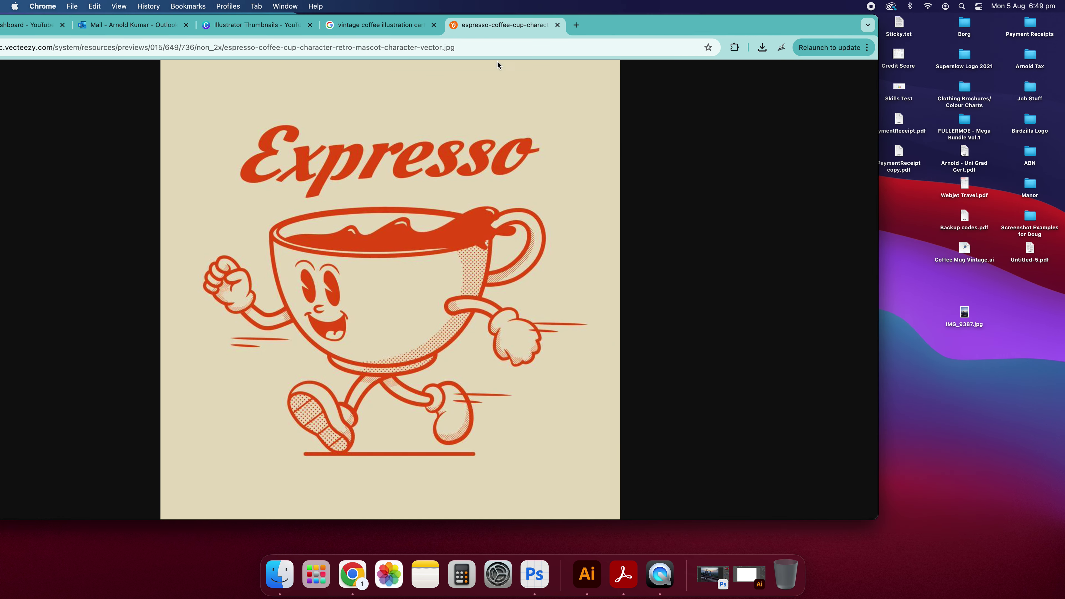
key("super+s")
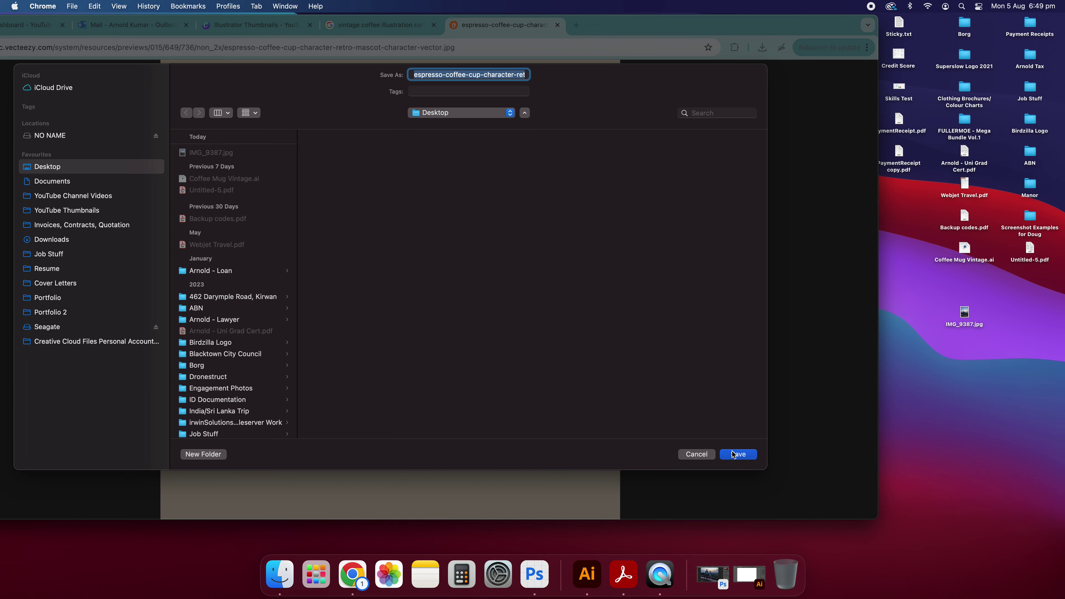
left_click(738, 454)
left_click_drag(613, 26, 726, 4)
Switch to Illustrator and place the saved espresso coffee cup JPG from the Desktop into the Untitled-1 document
left_click(762, 582)
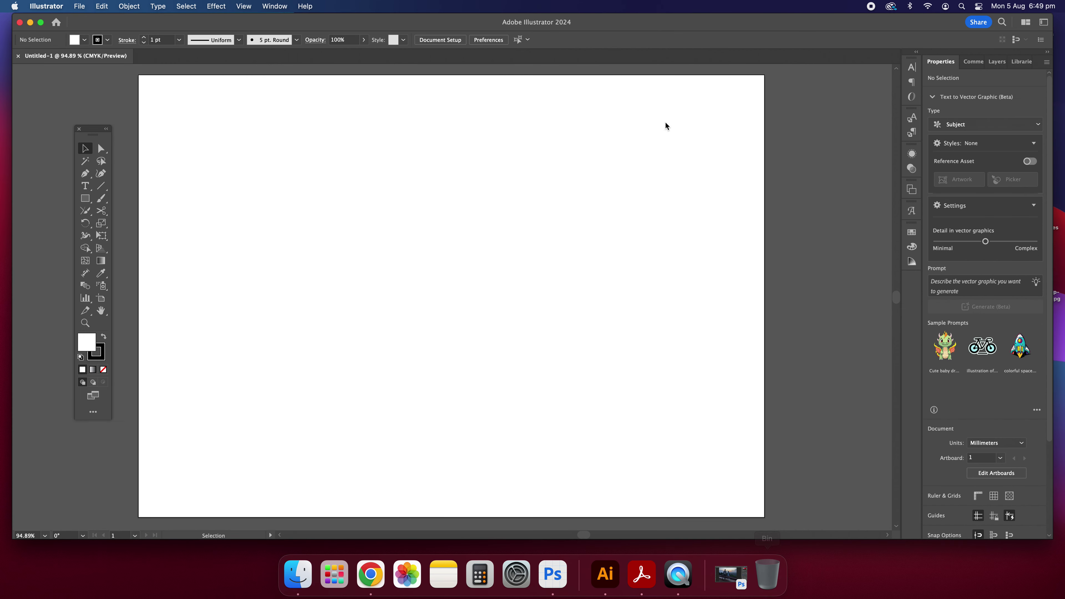
left_click_drag(637, 23, 589, 24)
left_click(1045, 294)
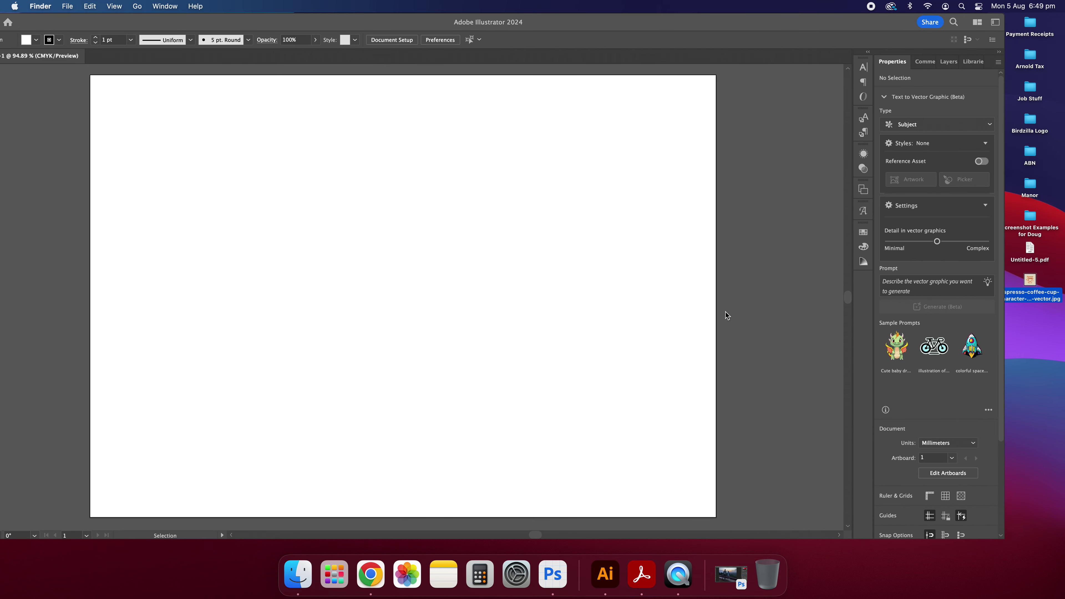
left_click(377, 26)
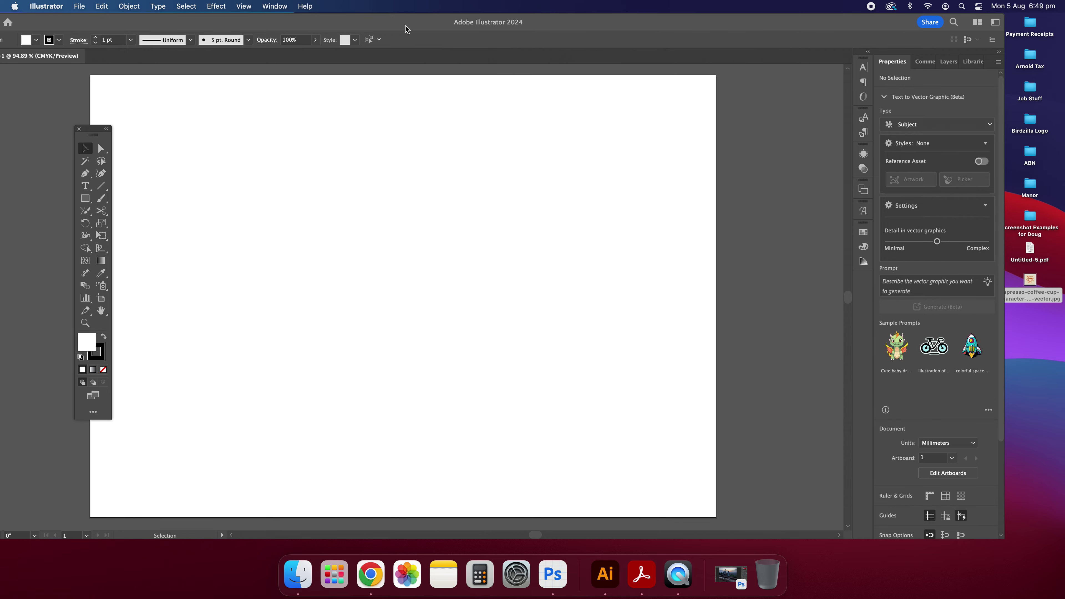
key("super+v")
left_click_drag(399, 28, 459, 29)
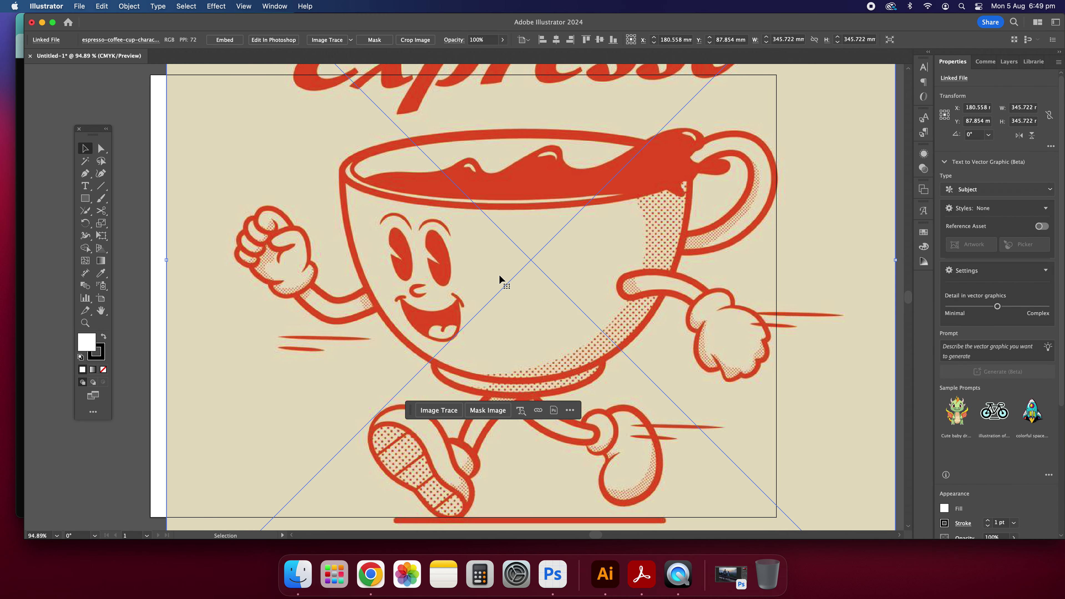
Scale the placed cup image down to about 173 mm square and position it near the middle of the artboard
key("super+minus")
key("super+minus")
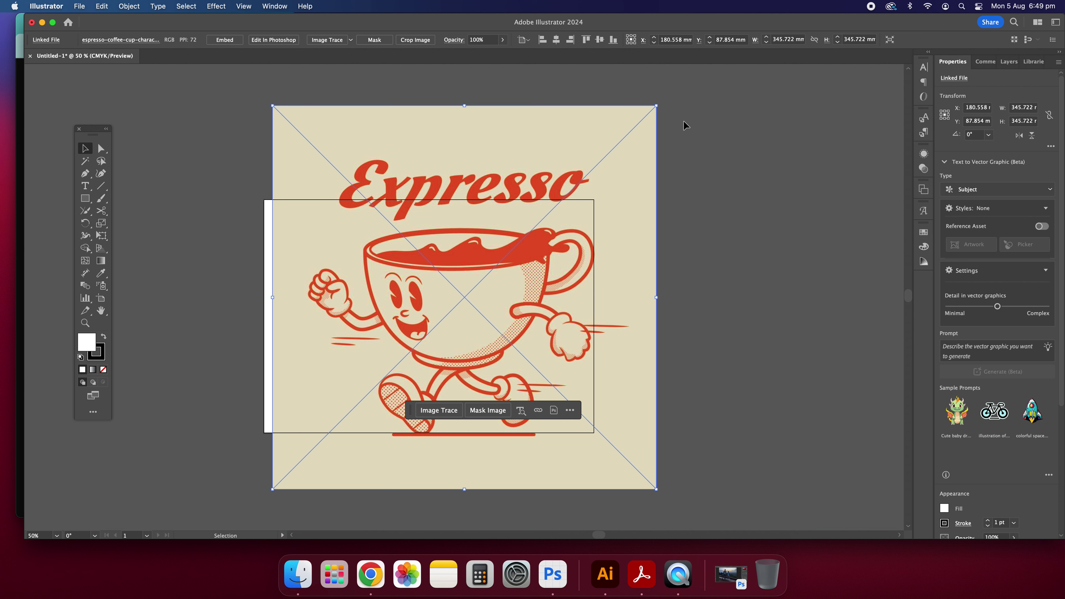
left_click_drag(657, 105, 522, 297)
scroll(474, 361, "up", 1)
left_click_drag(461, 376, 509, 306)
left_click(595, 314)
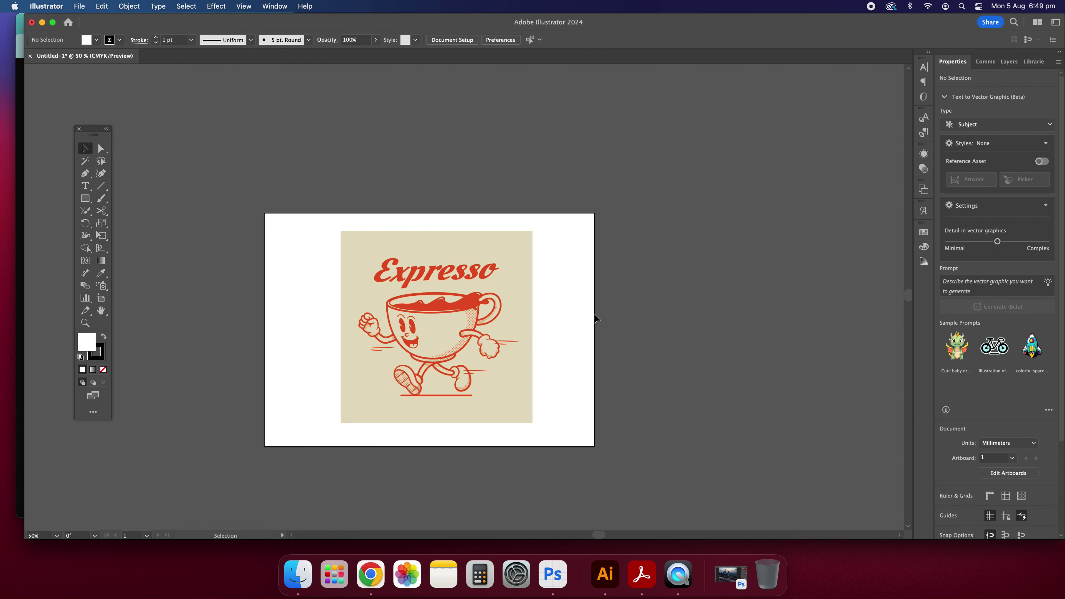
Run Image Trace on the placed cup image with the Default preset
key("super+equal")
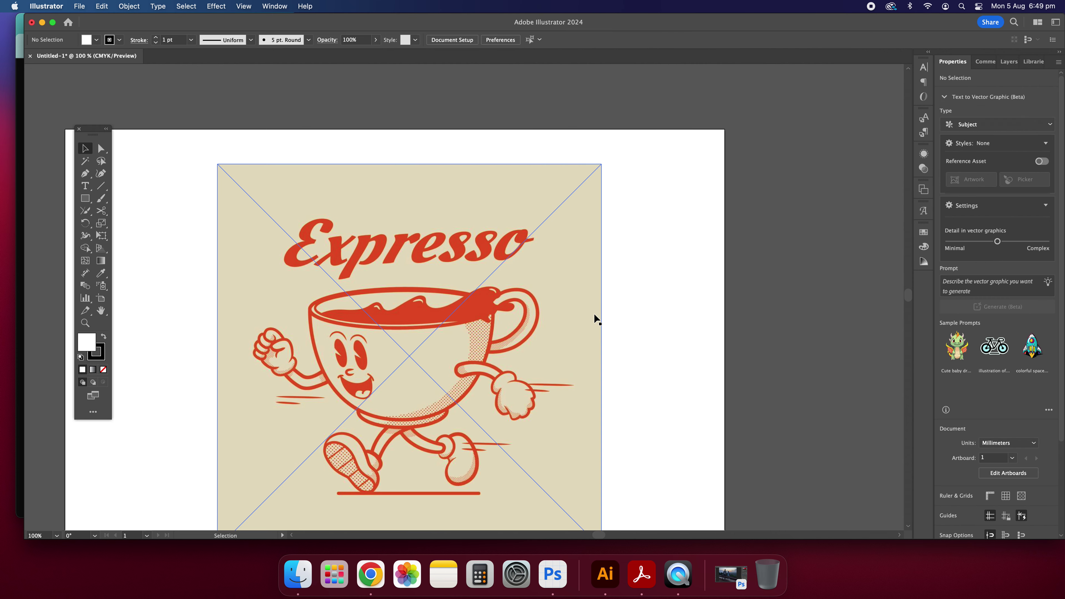
scroll(604, 302, "down", 4)
scroll(595, 301, "left", 5)
scroll(545, 286, "down", 1)
scroll(524, 248, "down", 1)
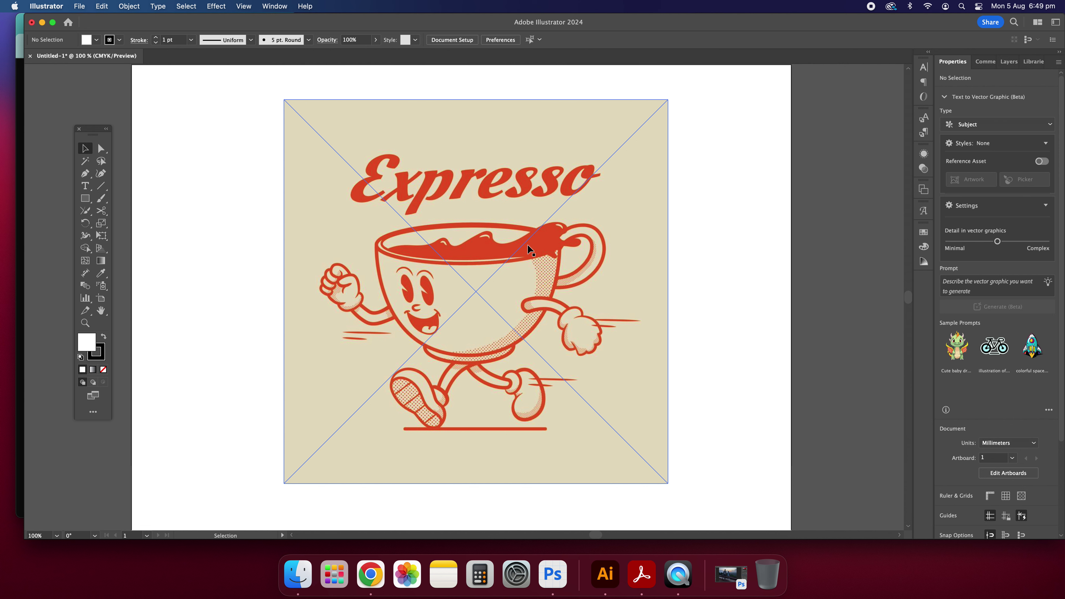
left_click(489, 230)
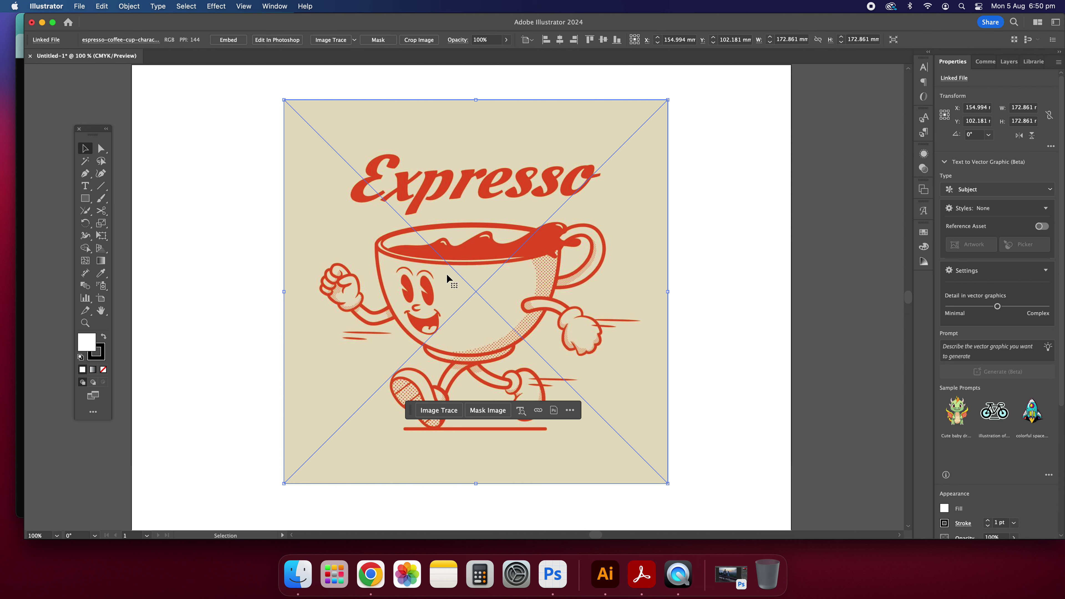
left_click(413, 86)
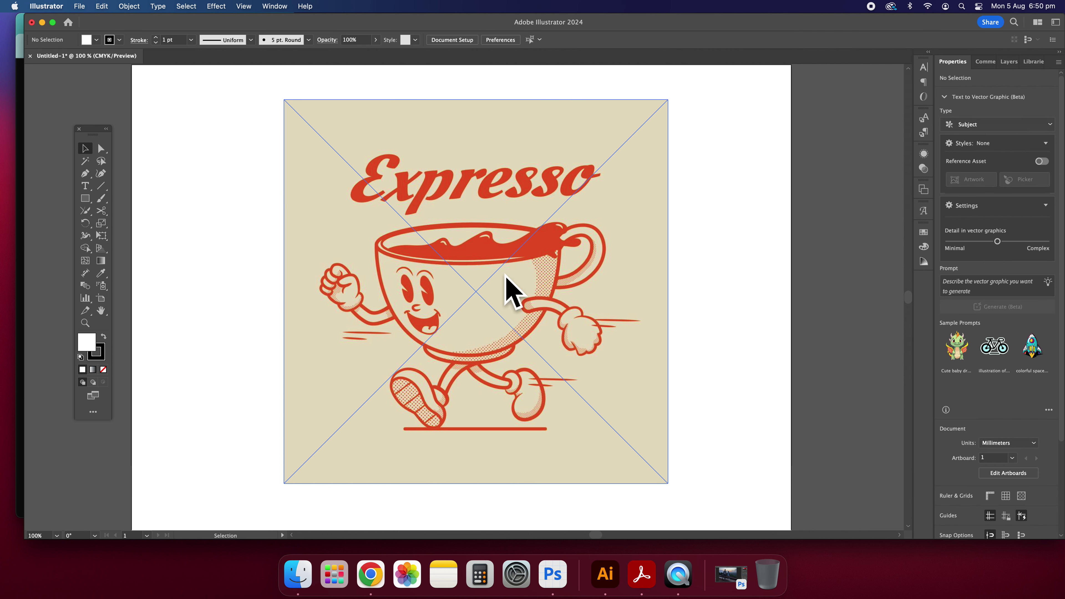
left_click(472, 151)
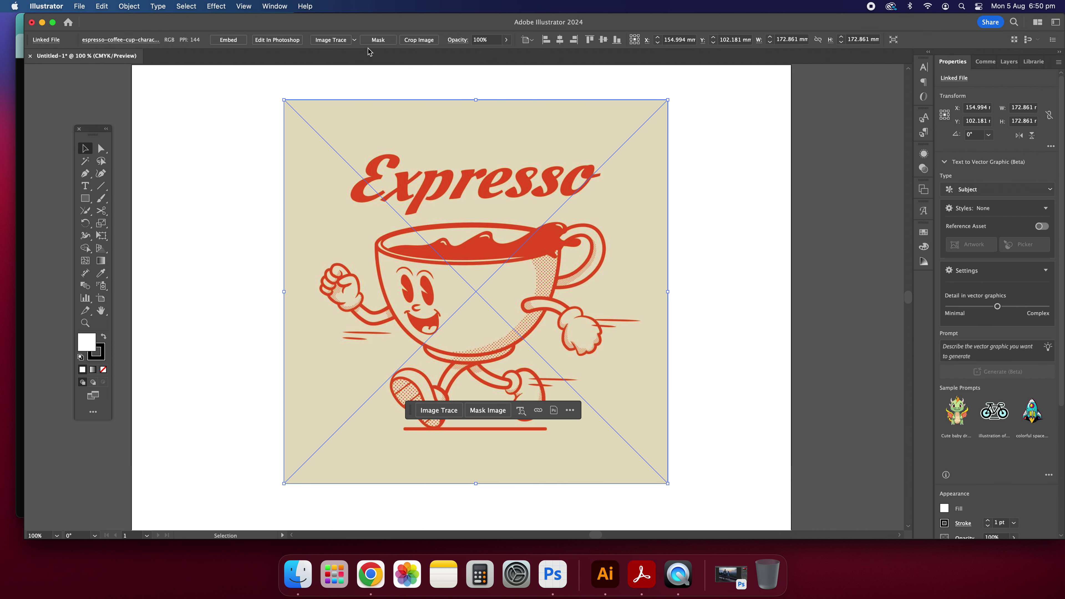
left_click(356, 42)
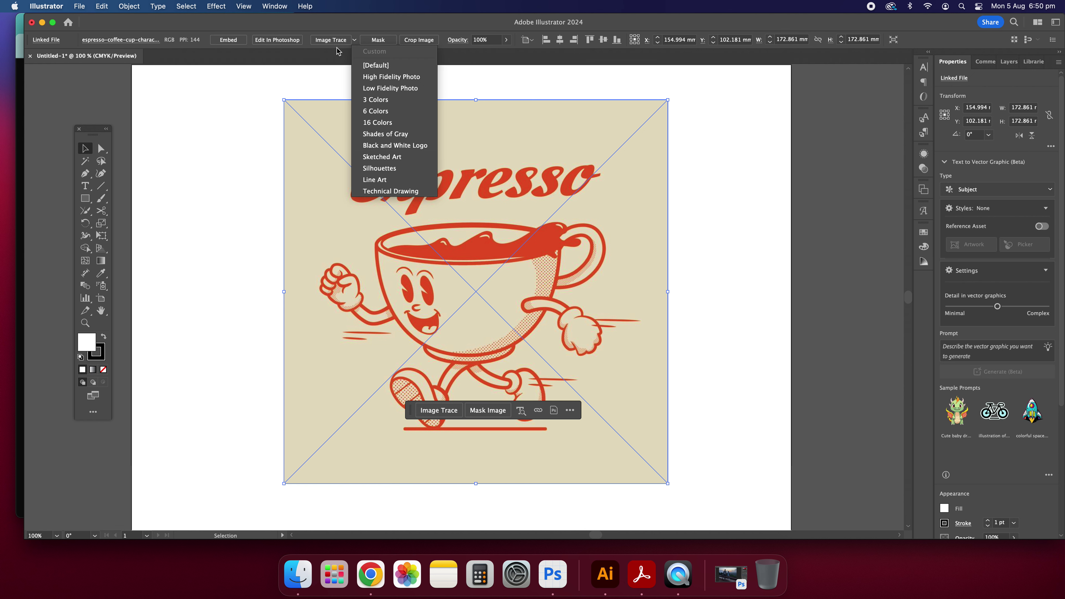
left_click(309, 58)
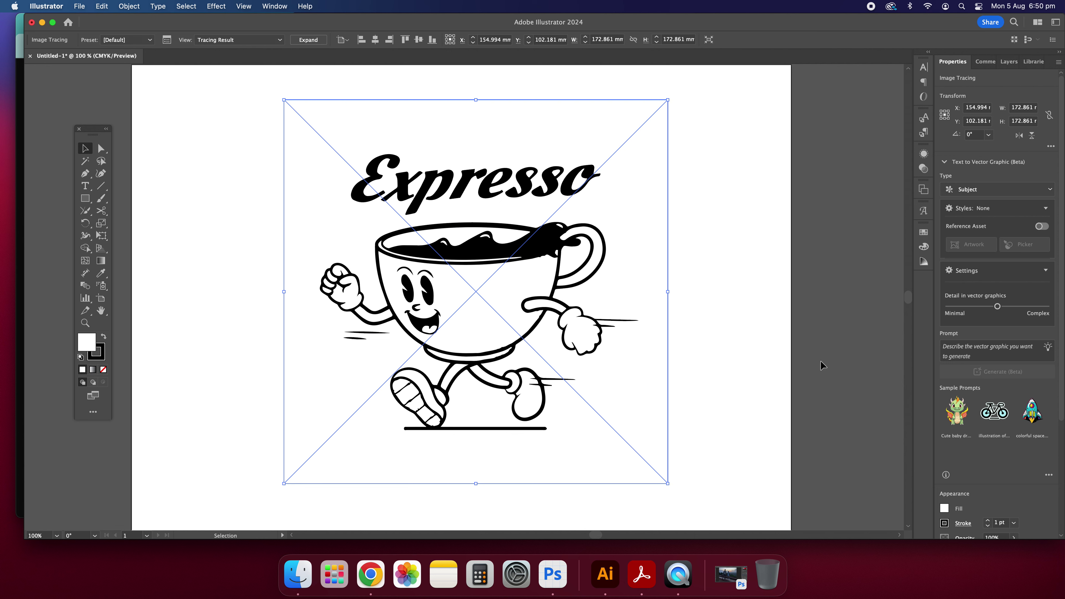
Examine the black-and-white trace up close and undo the Default image trace
left_click(704, 345)
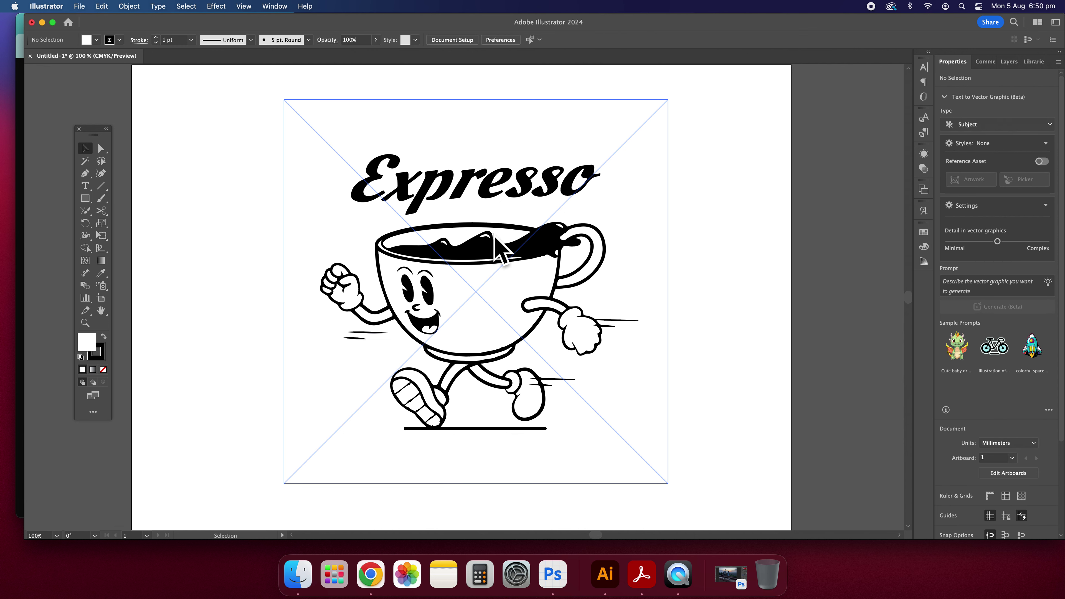
left_click(529, 324)
key("super+equal")
key("super+equal")
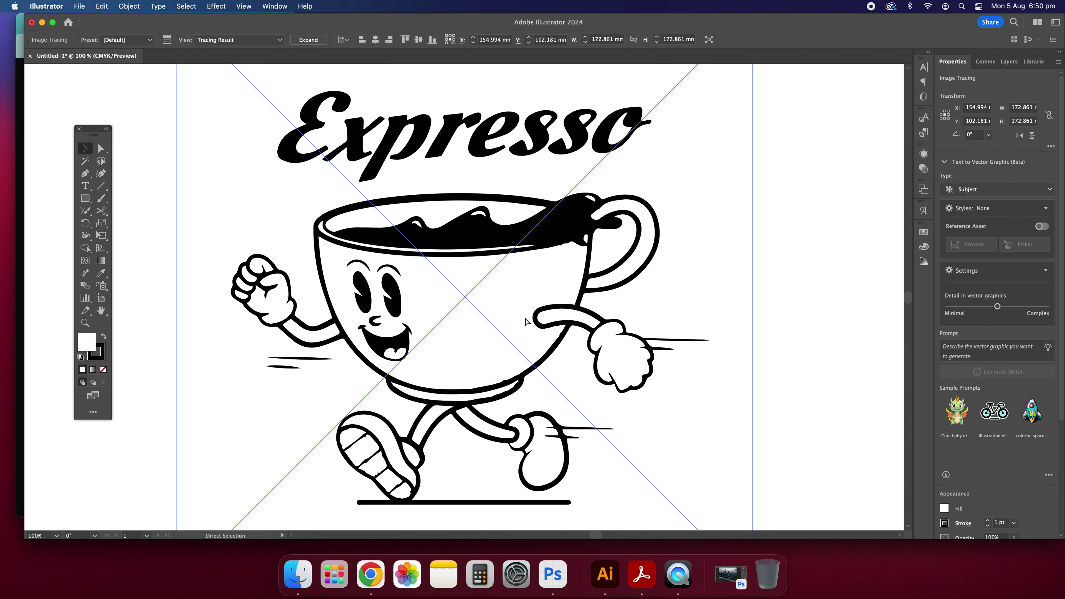
key("super+minus")
key("super+minus")
left_click(711, 271)
left_click(544, 258)
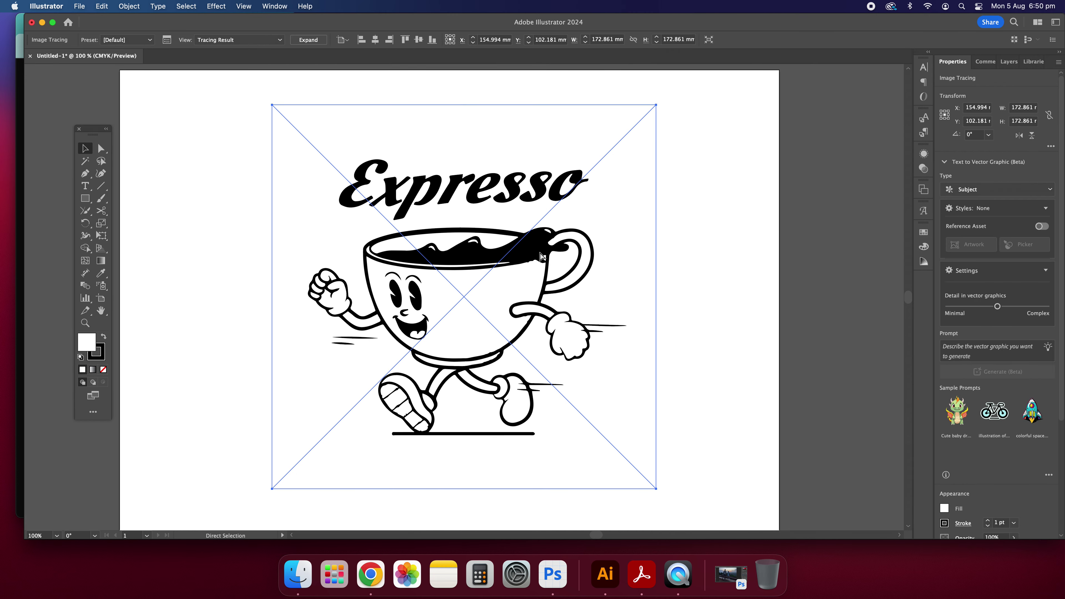
key("super+z")
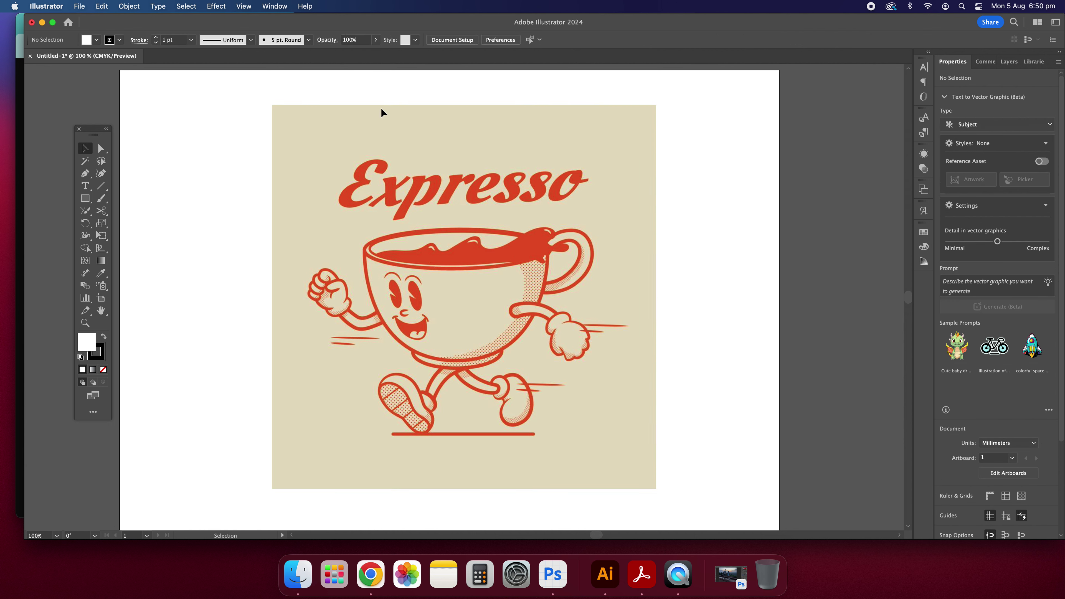
Trace the cup image with the 3 Colors preset and examine the traced outlines and shading up close
left_click(354, 40)
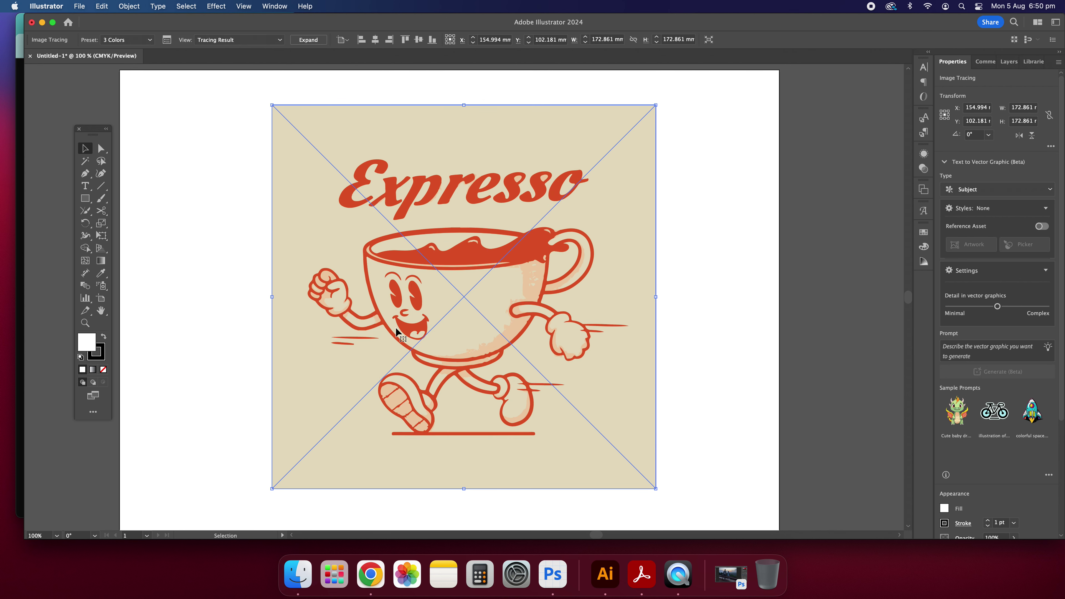
key("super+equal")
key("super+equal")
key("super+equal")
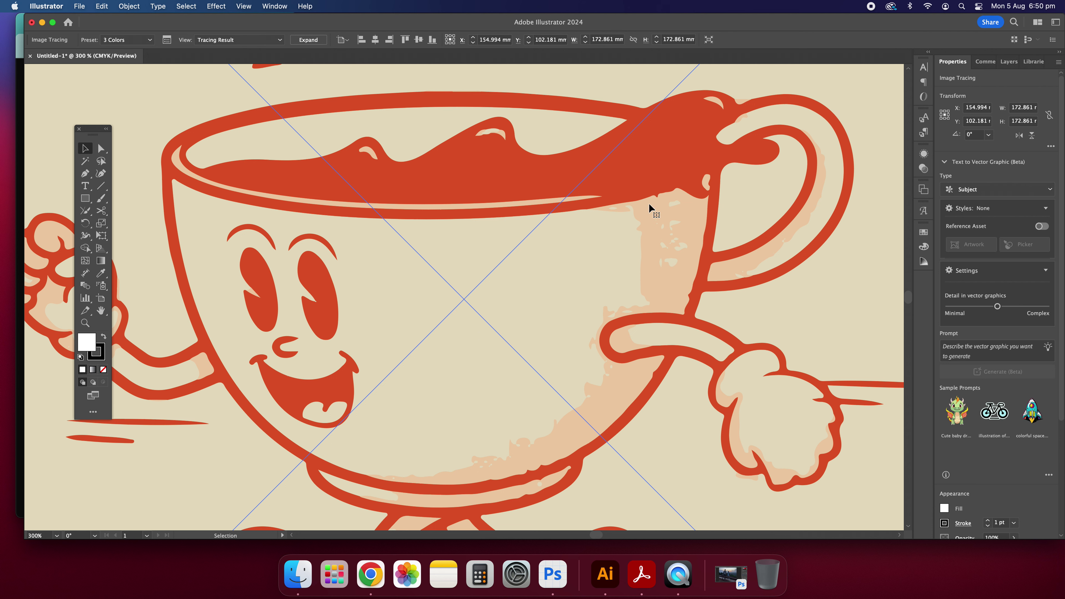
scroll(272, 306, "up", 3)
scroll(368, 446, "left", 3)
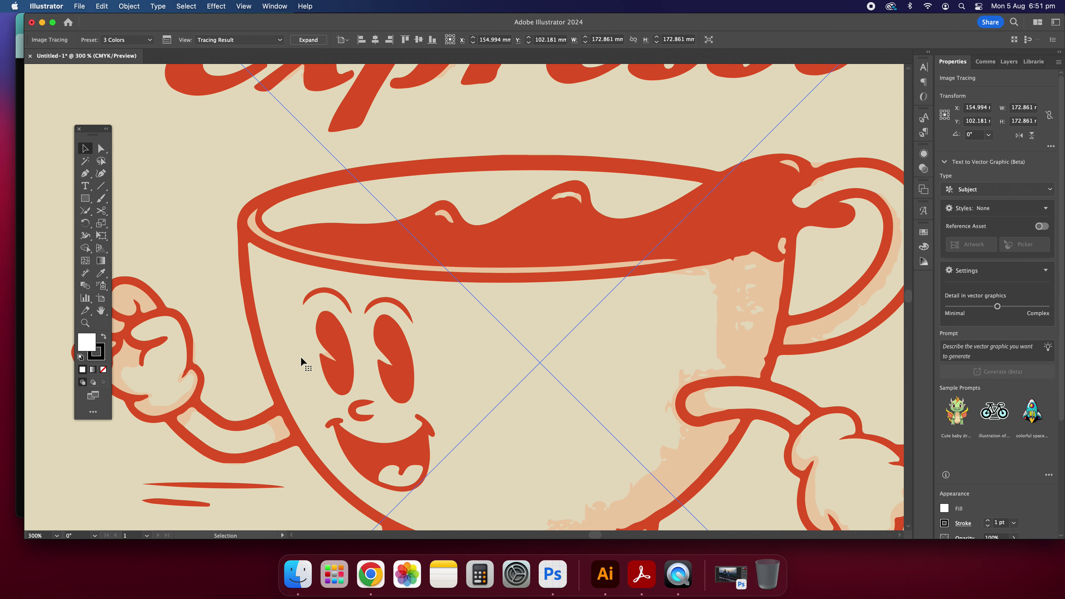
Examine the traced eyes, nose and mouth of the cup up close, and check the whole 3 Colors trace
key("super+equal")
key("super+equal")
key("super+equal")
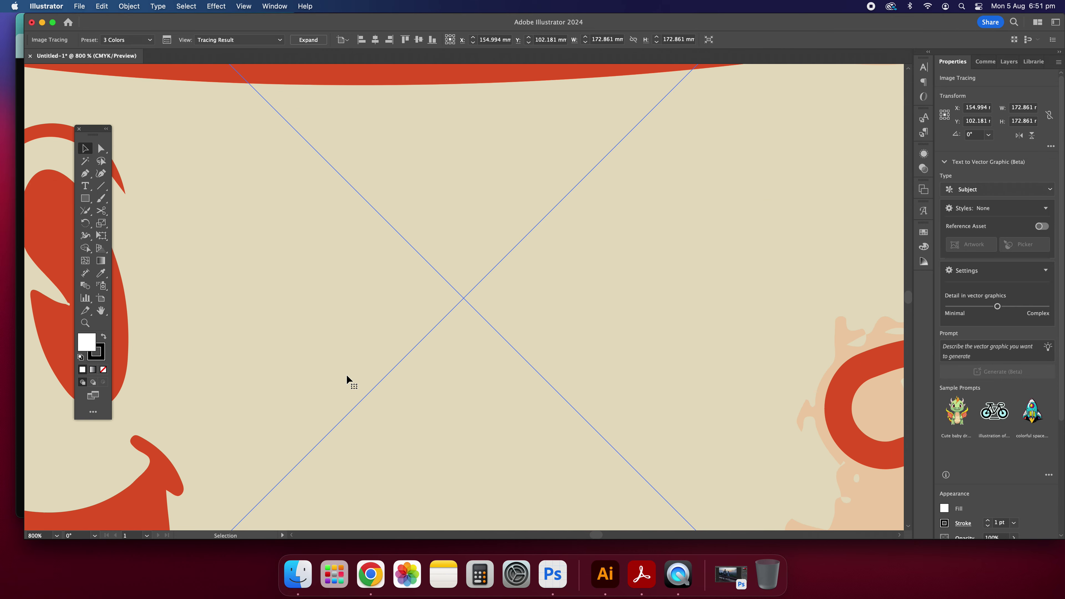
scroll(364, 371, "left", 10)
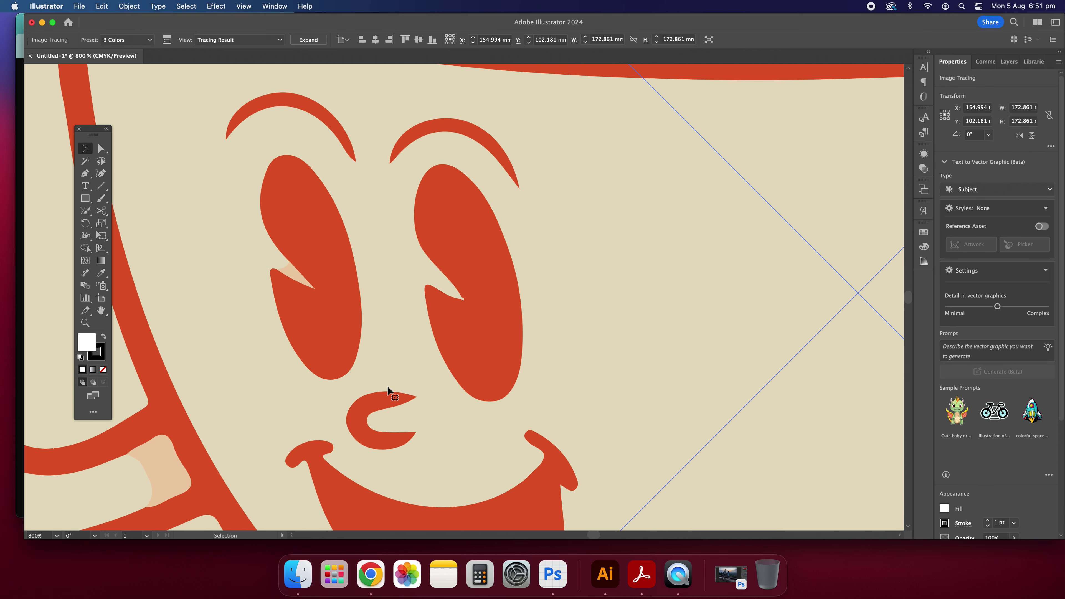
key("super+minus")
key("super+minus")
key("super+minus")
key("super+minus")
key("super+minus")
key("super+minus")
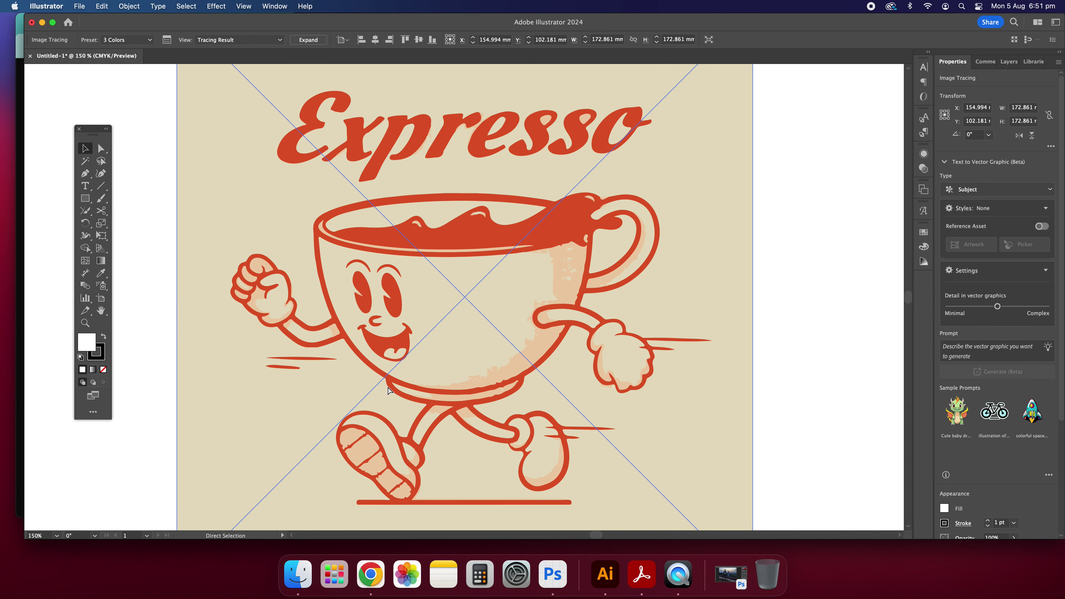
key("super+equal")
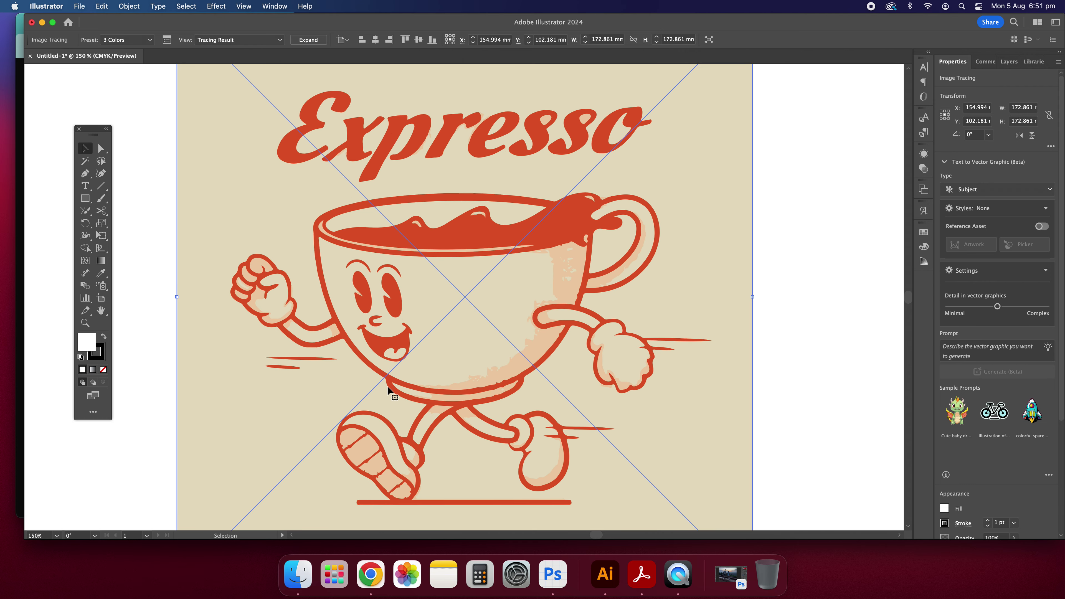
key("super+minus")
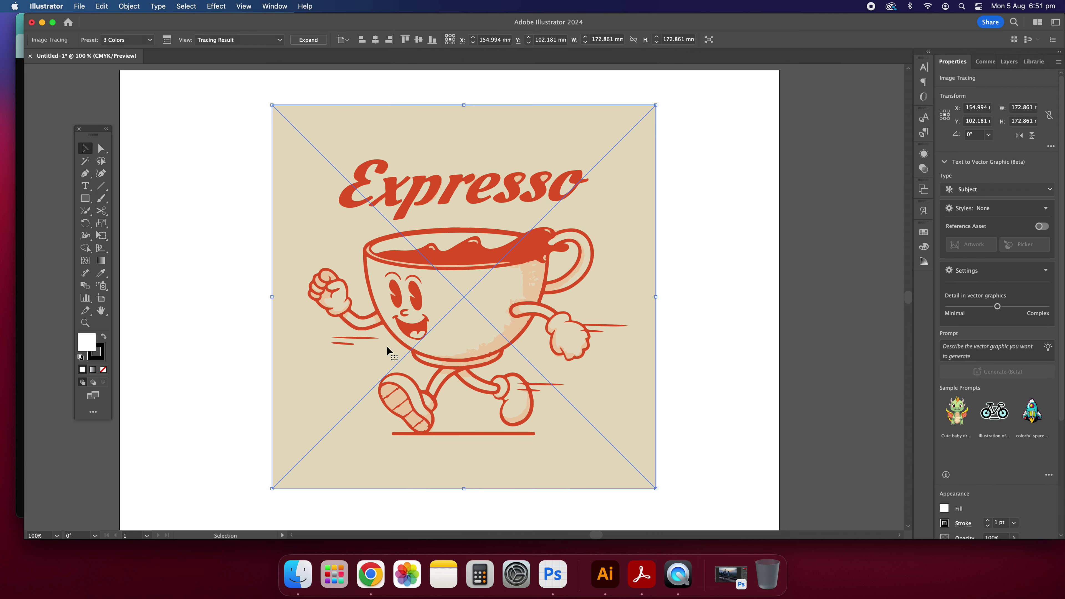
Undo the 3 Colors trace and try tracing the cup image with the Line Art preset
key("super+z")
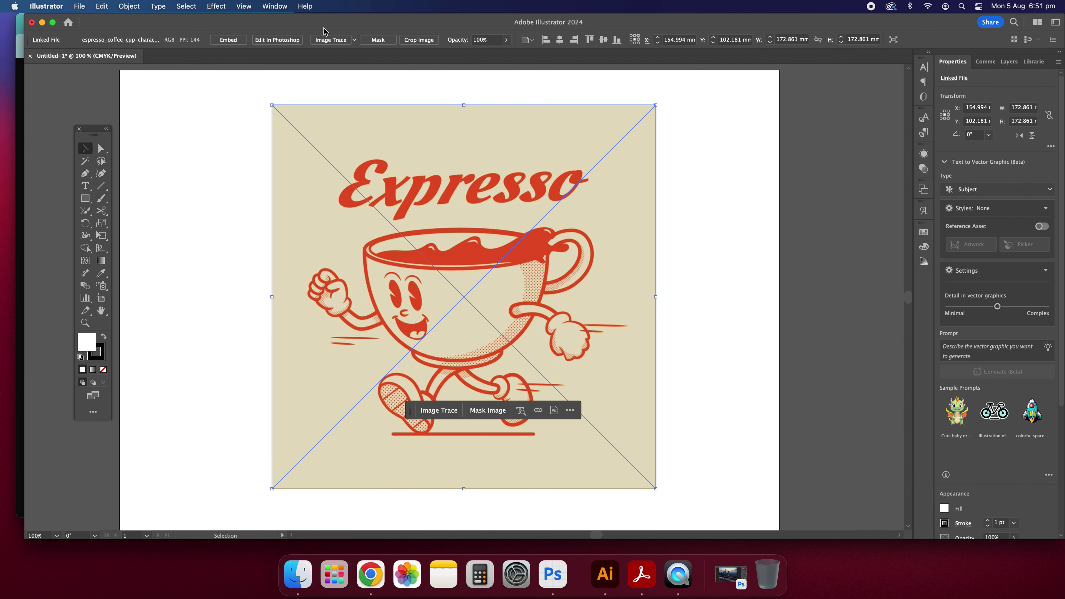
left_click(355, 41)
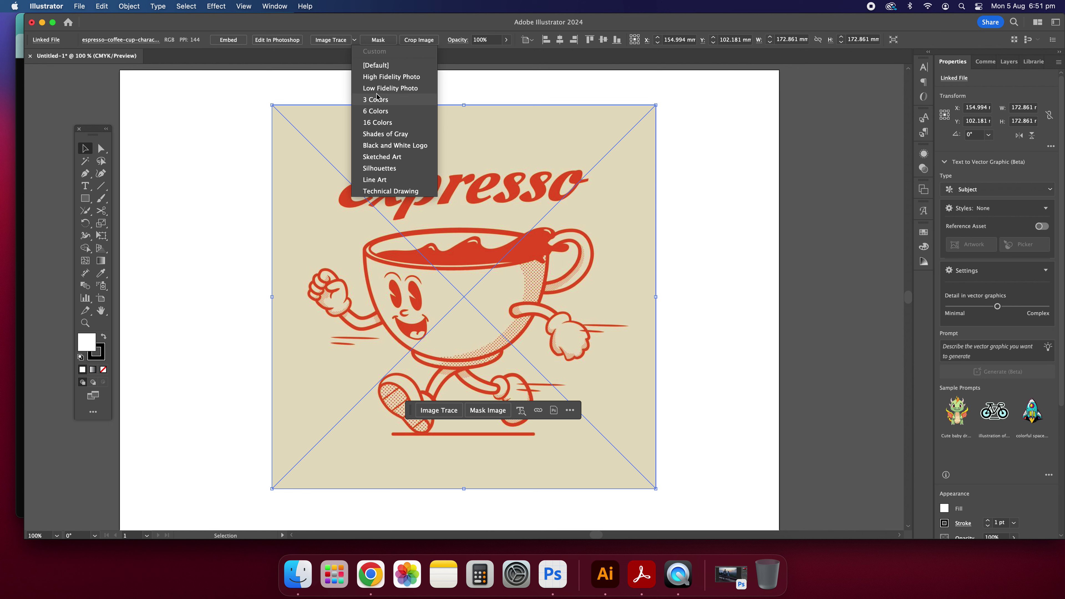
left_click(354, 28)
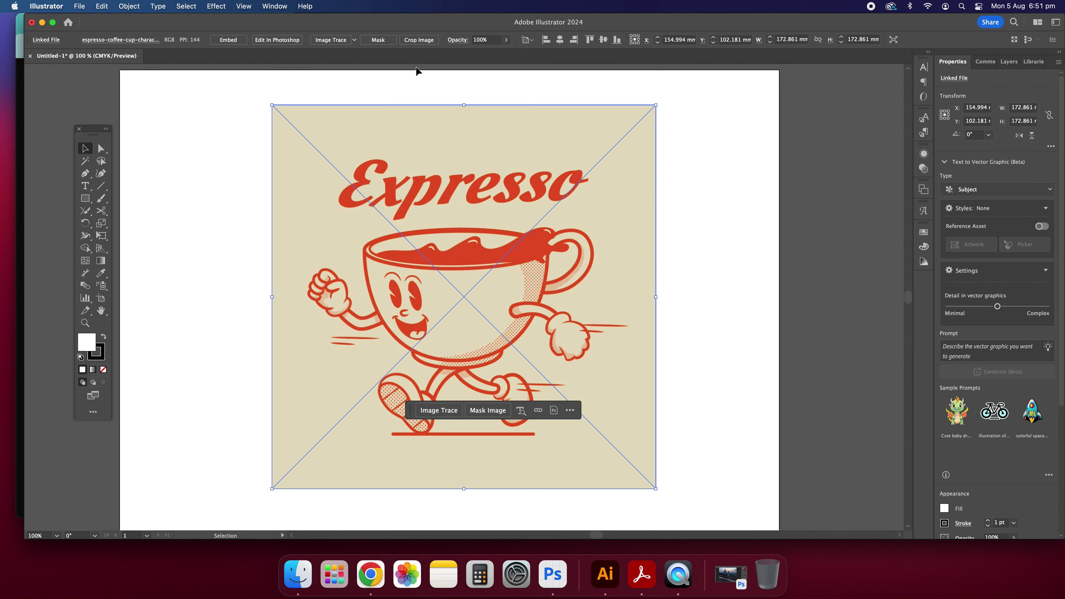
left_click(355, 41)
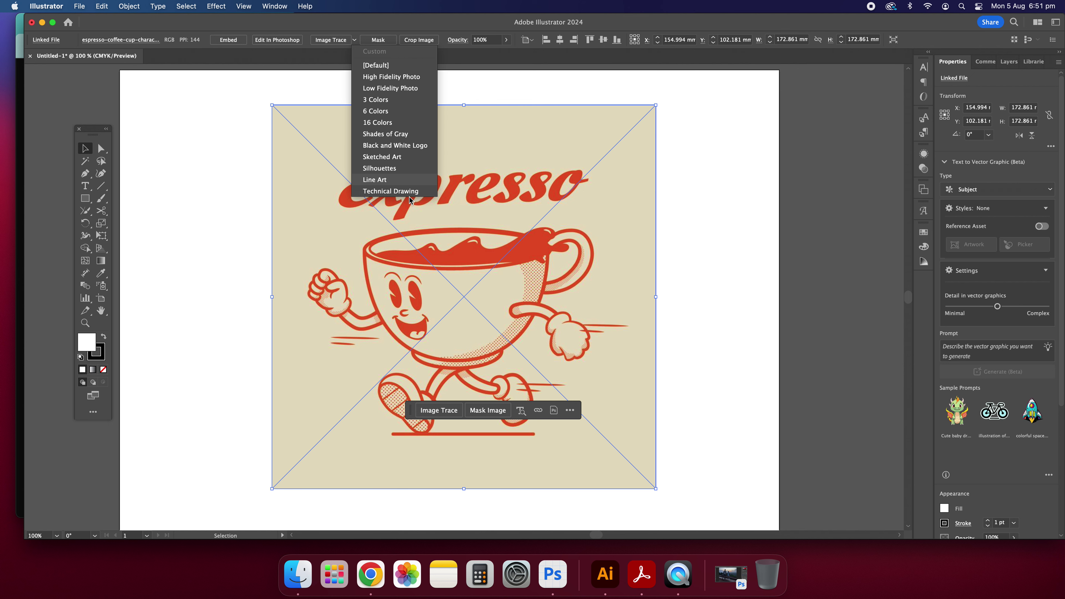
left_click(421, 182)
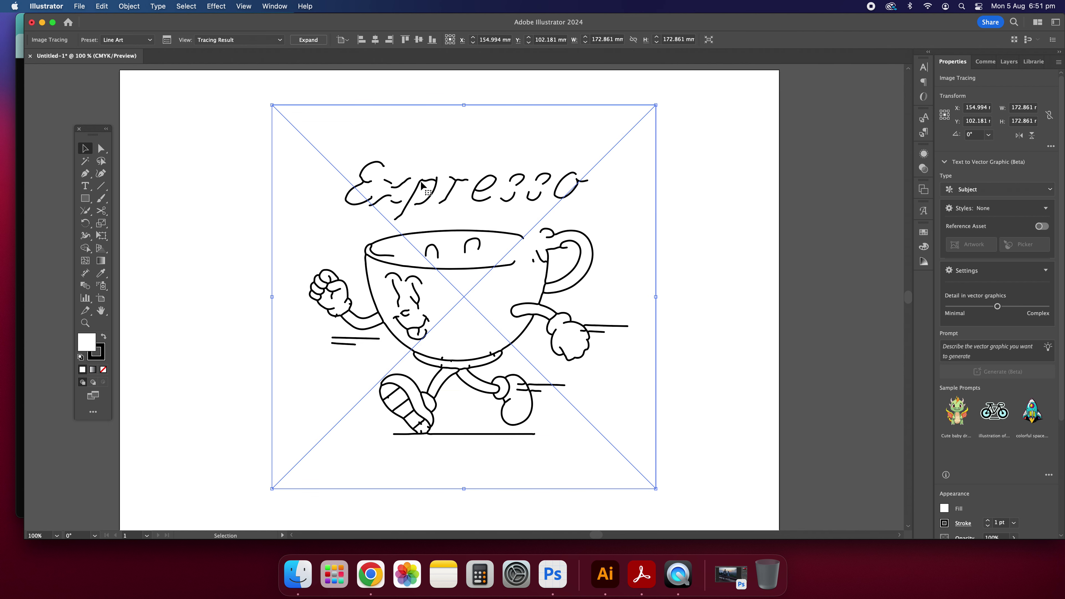
left_click(702, 307)
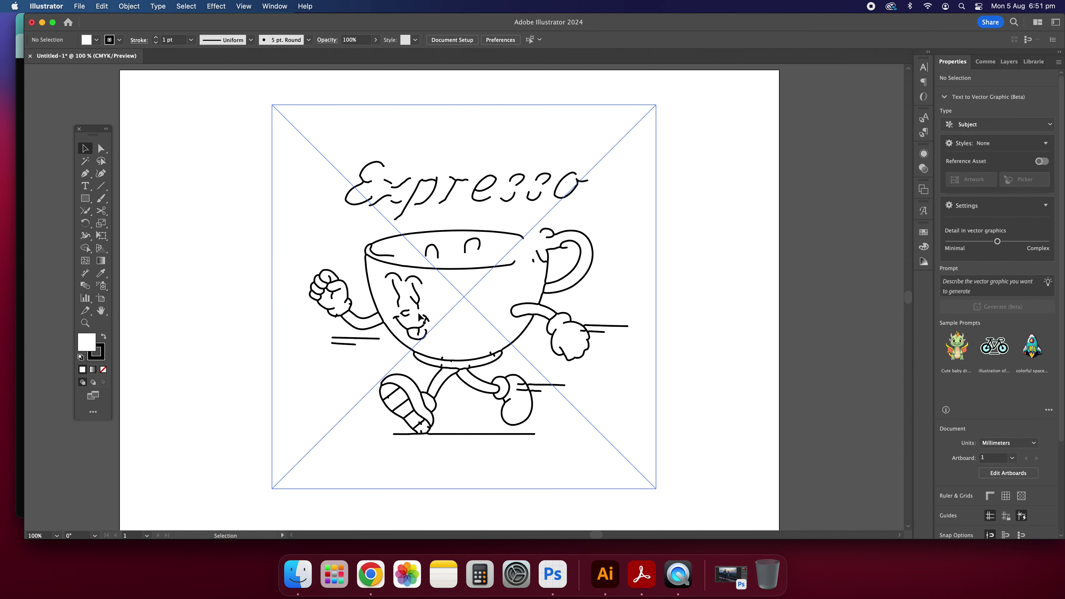
left_click(471, 286)
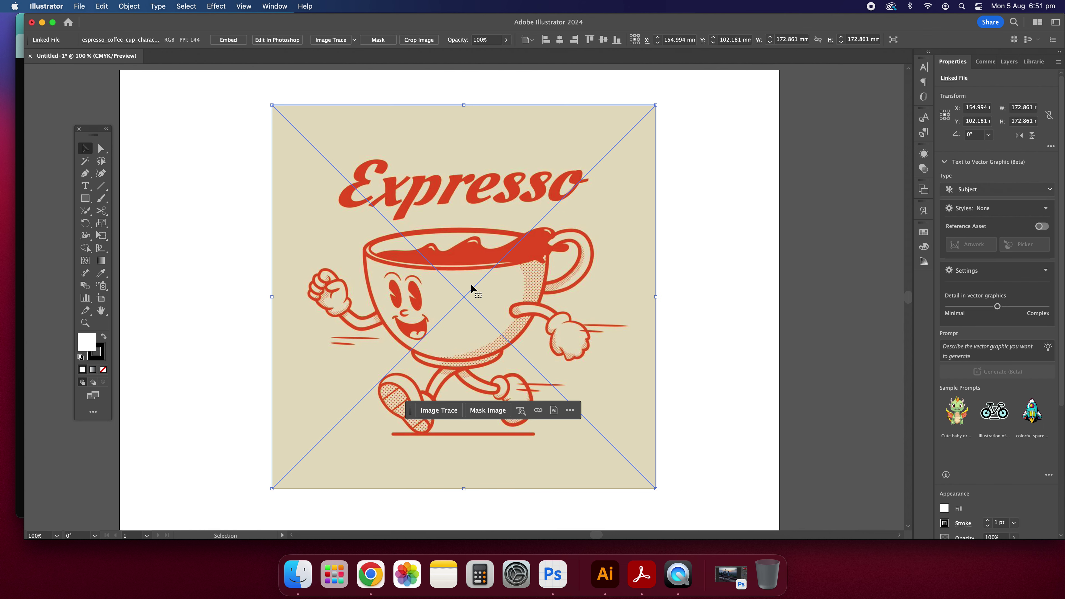
Try tracing the cup image with the Black and White Logo preset, inspect it up close and undo it
left_click(354, 40)
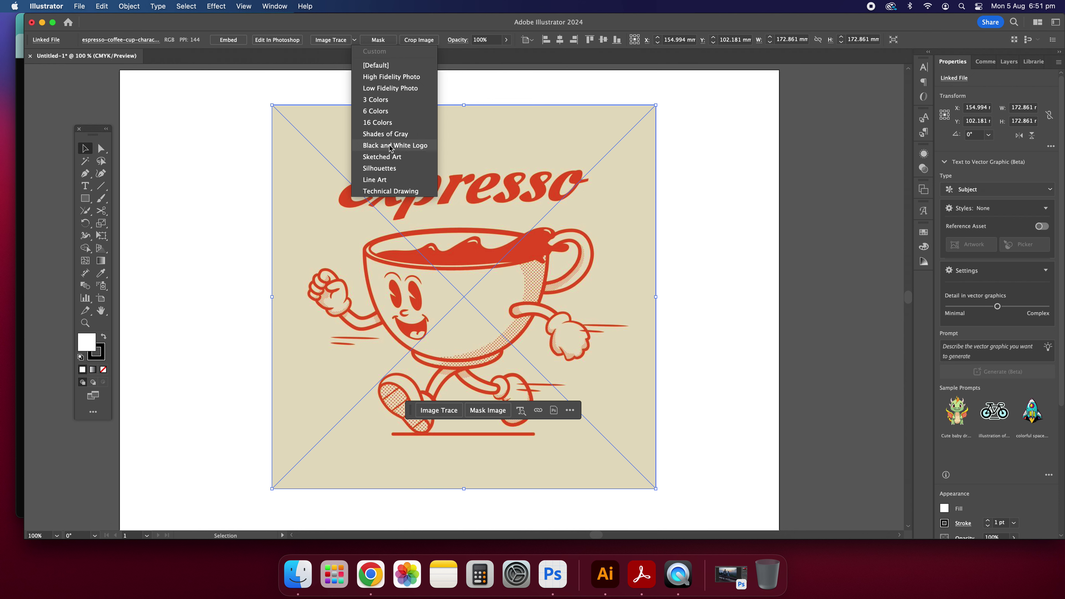
left_click(368, 146)
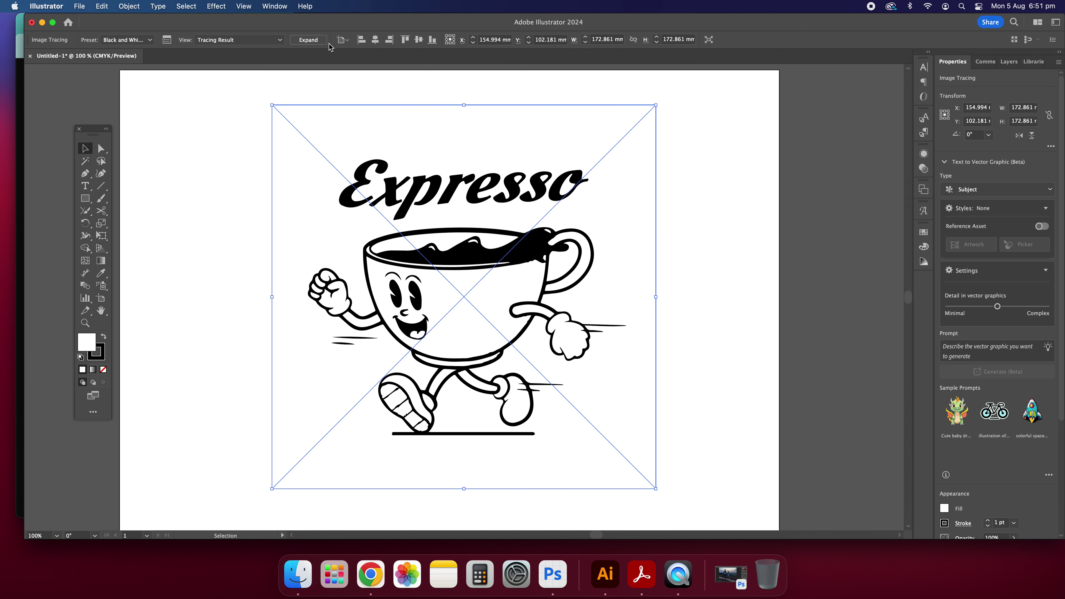
left_click(248, 130)
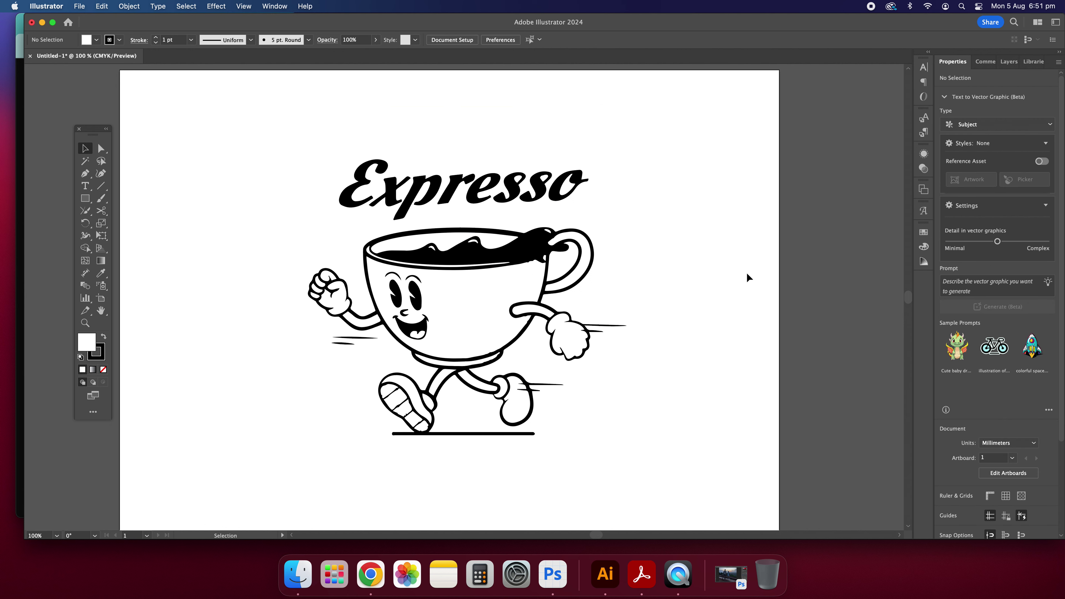
key("super+equal")
key("super+equal")
key("super+equal")
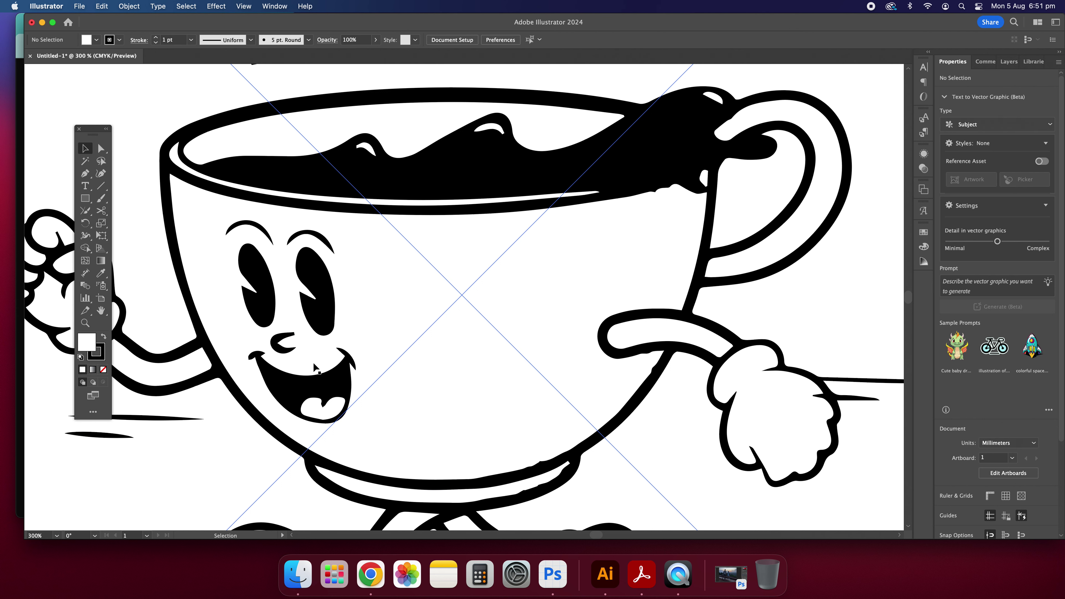
key("super+minus")
key("super+minus")
key("super+minus")
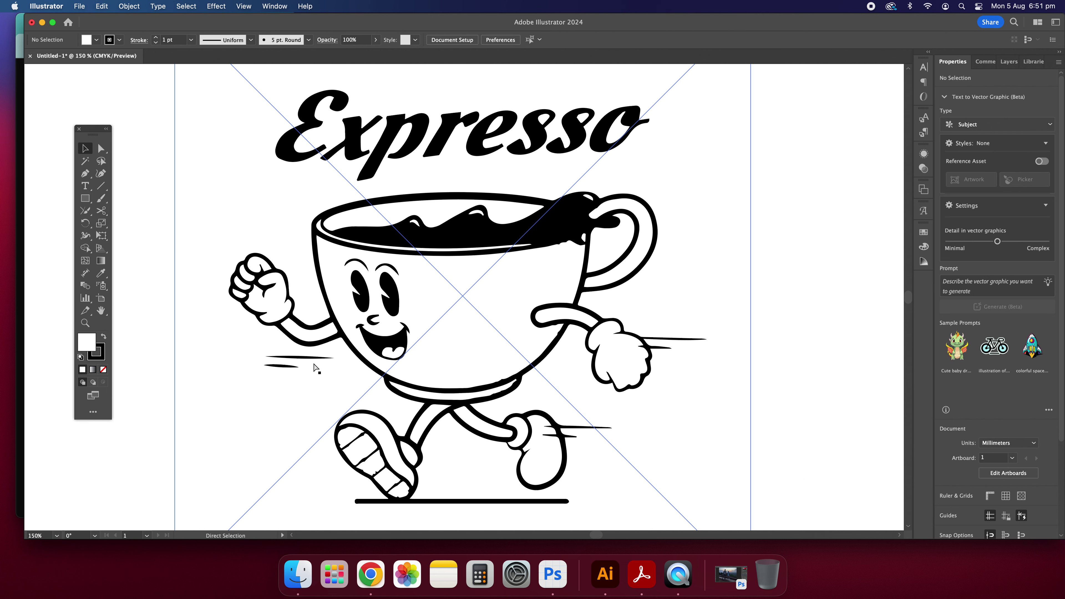
key("super+z")
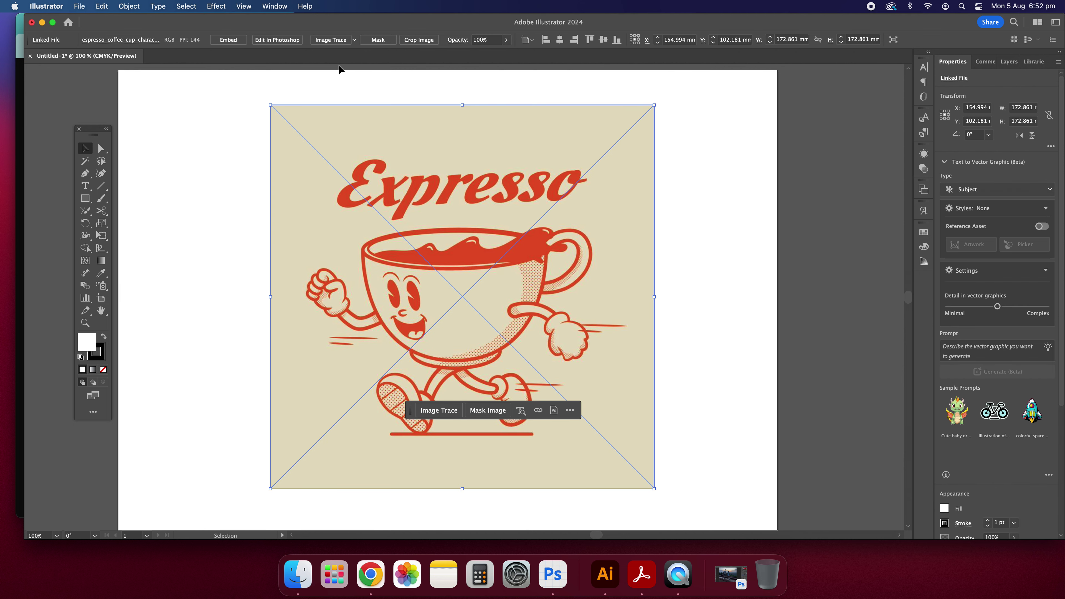
Trace the placed cup image with the 3 Colors preset and deselect it
left_click(354, 39)
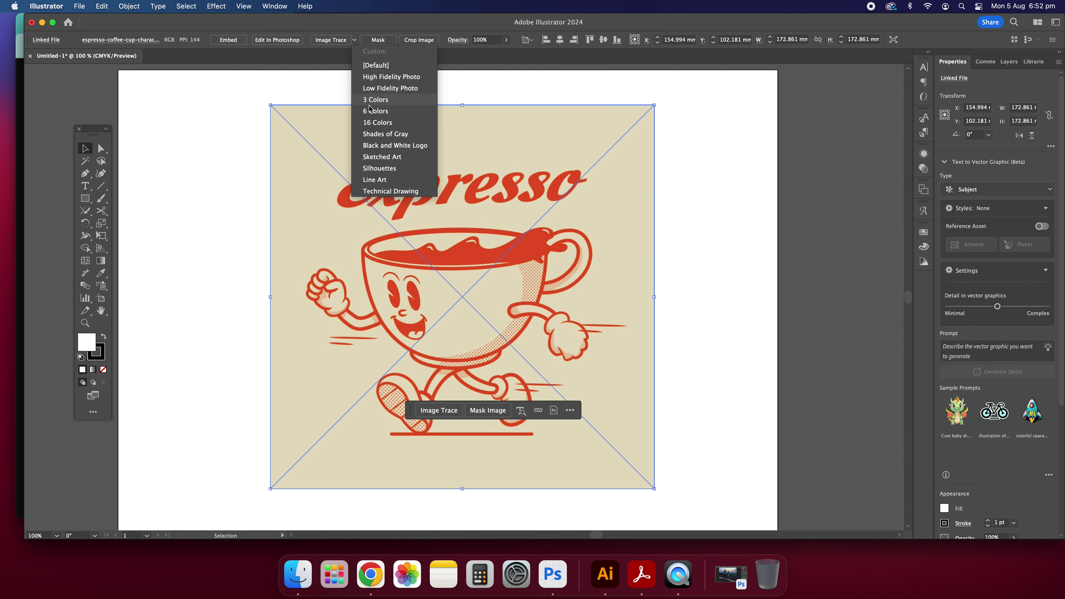
key("Return")
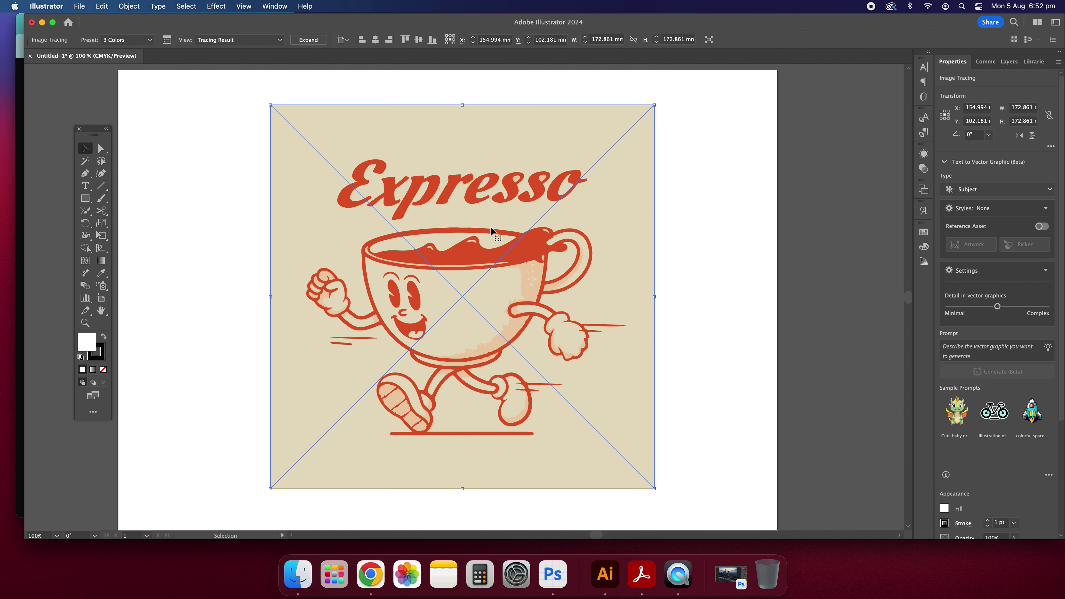
left_click(209, 161)
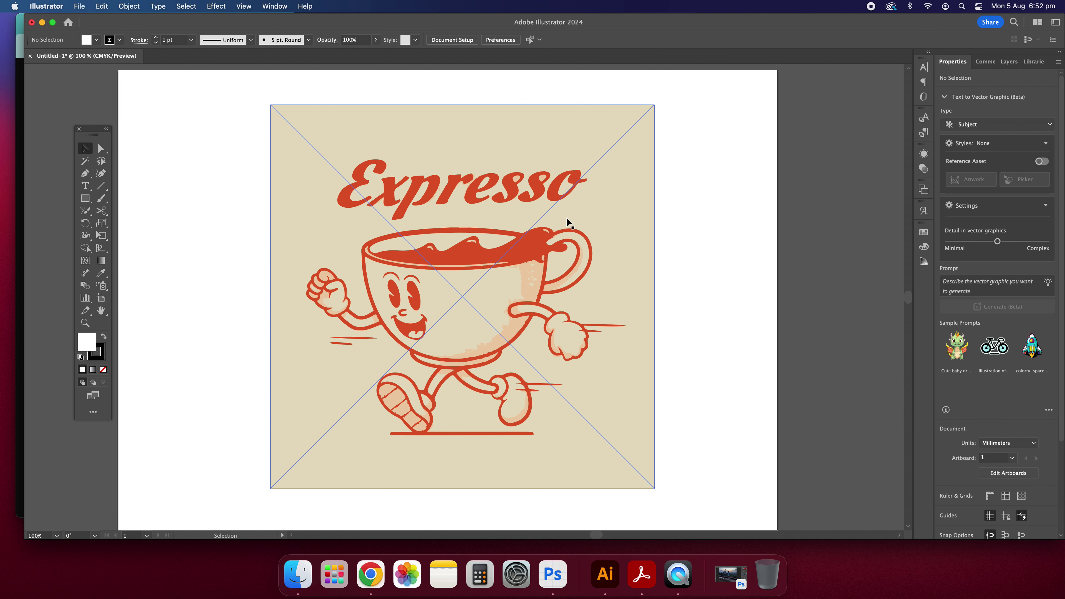
scroll(650, 343, "up", 1)
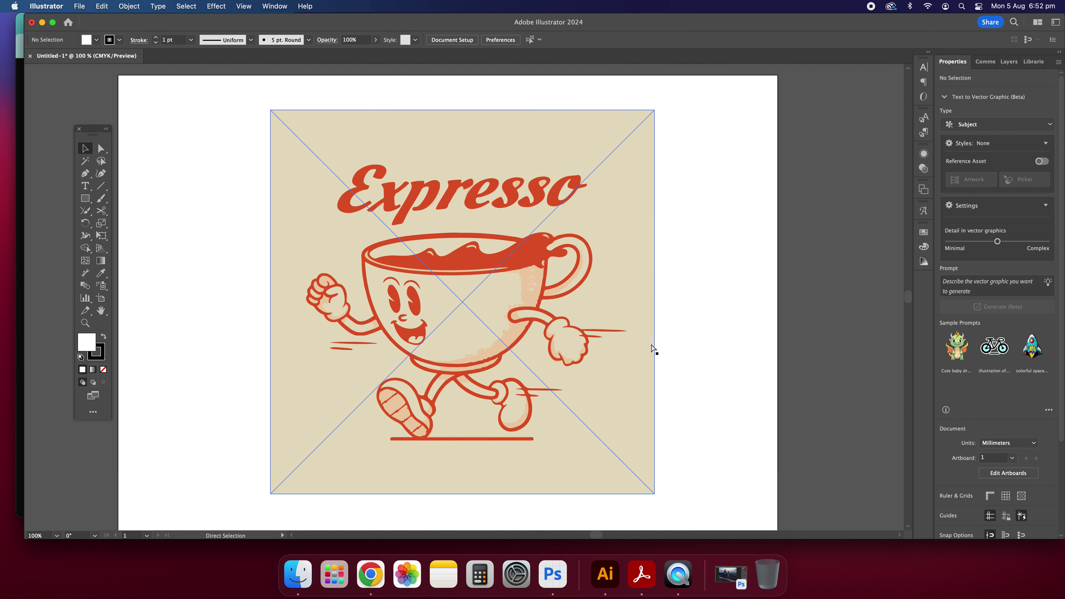
Expand the 3 Colors image trace of the cup into editable vector paths
key("super+minus")
left_click(453, 224)
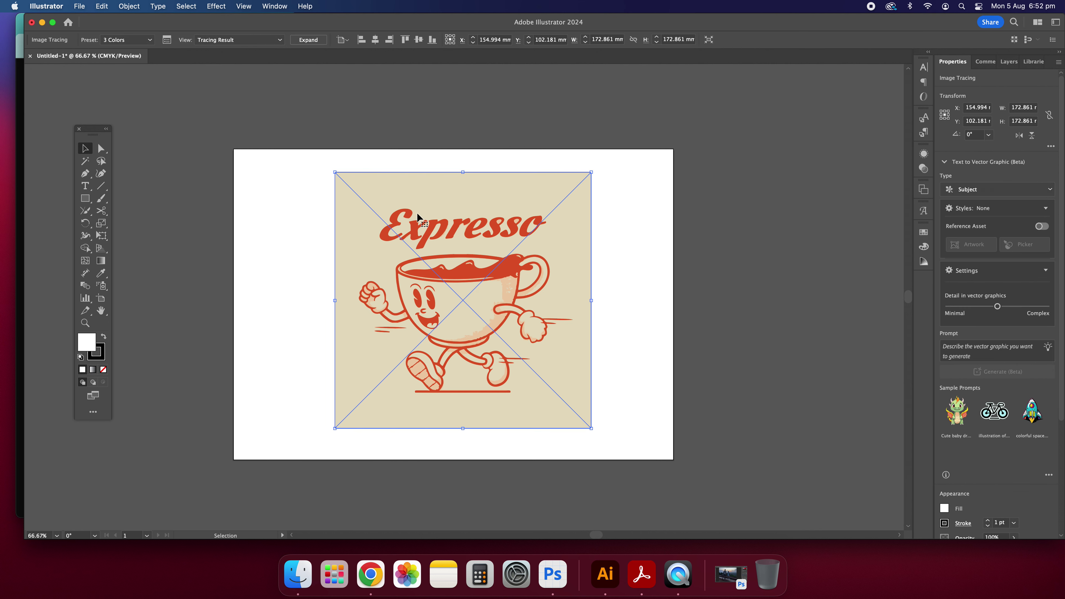
left_click(271, 45)
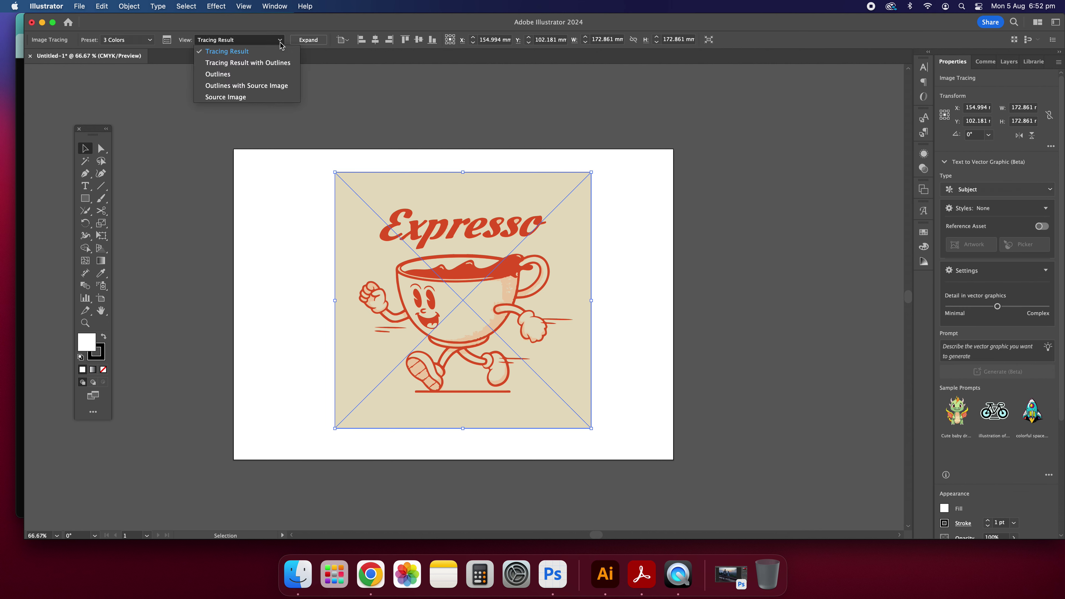
left_click(287, 47)
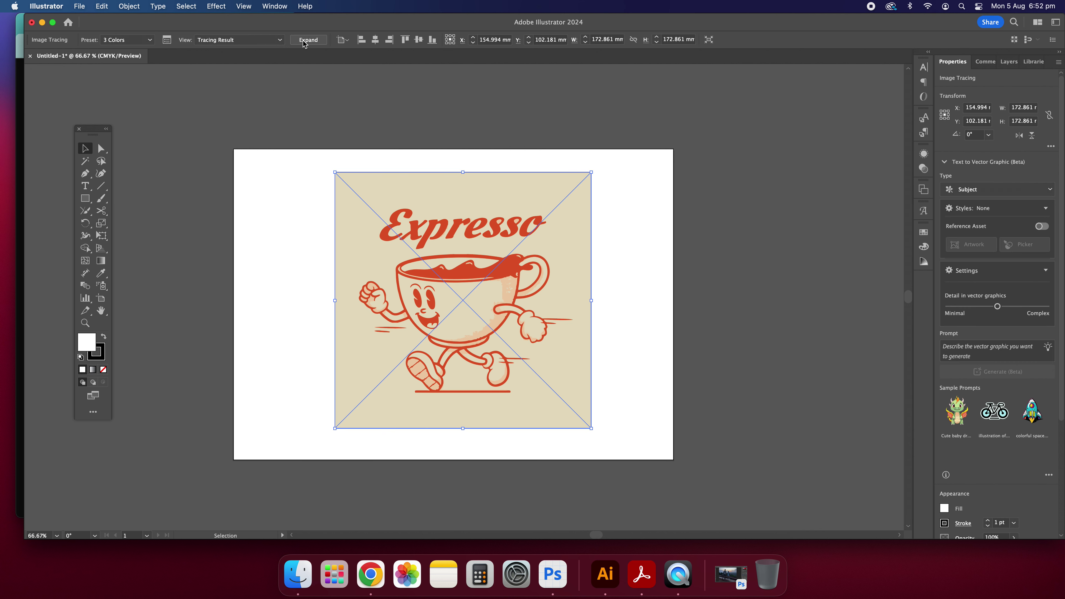
left_click(280, 41)
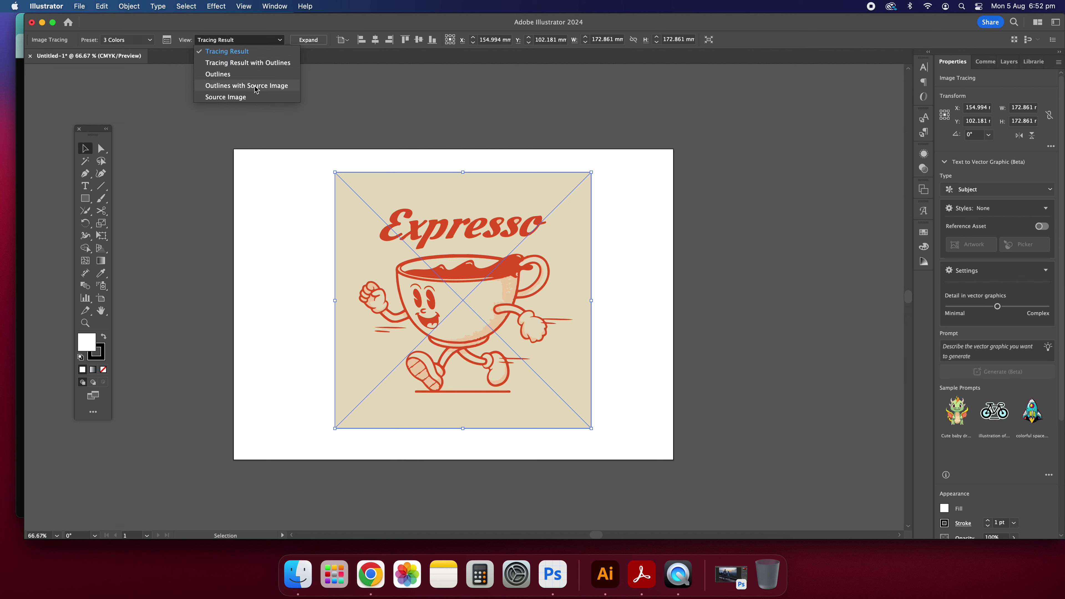
left_click(307, 28)
left_click(309, 40)
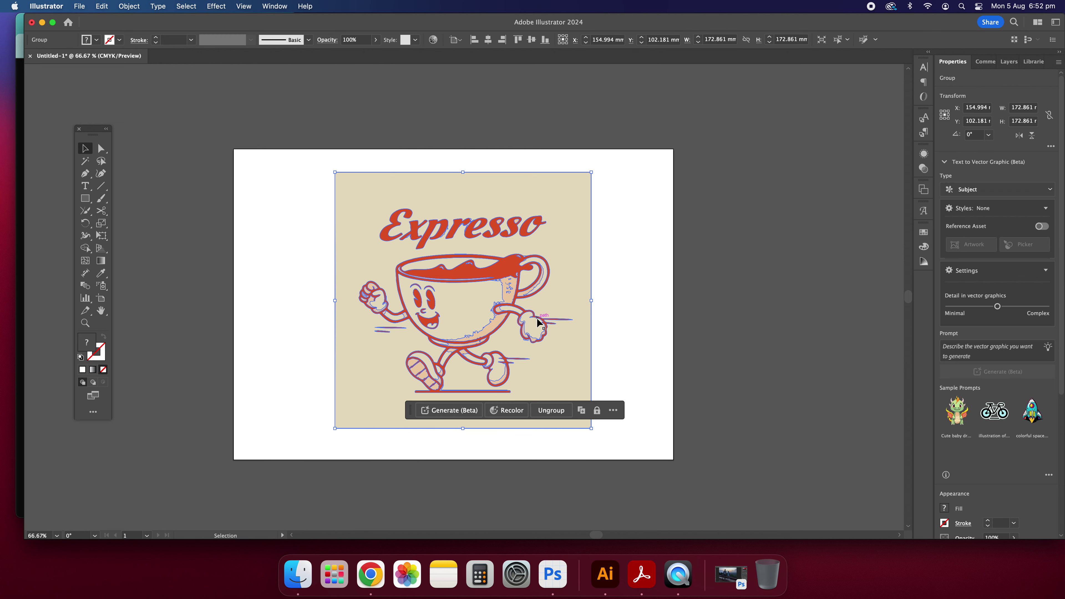
Examine the expanded vector paths and anchor points of the cup artwork at several zoom levels
key("super+minus")
key("super+minus")
key("super+equal")
key("super+equal")
key("super+equal")
key("super+equal")
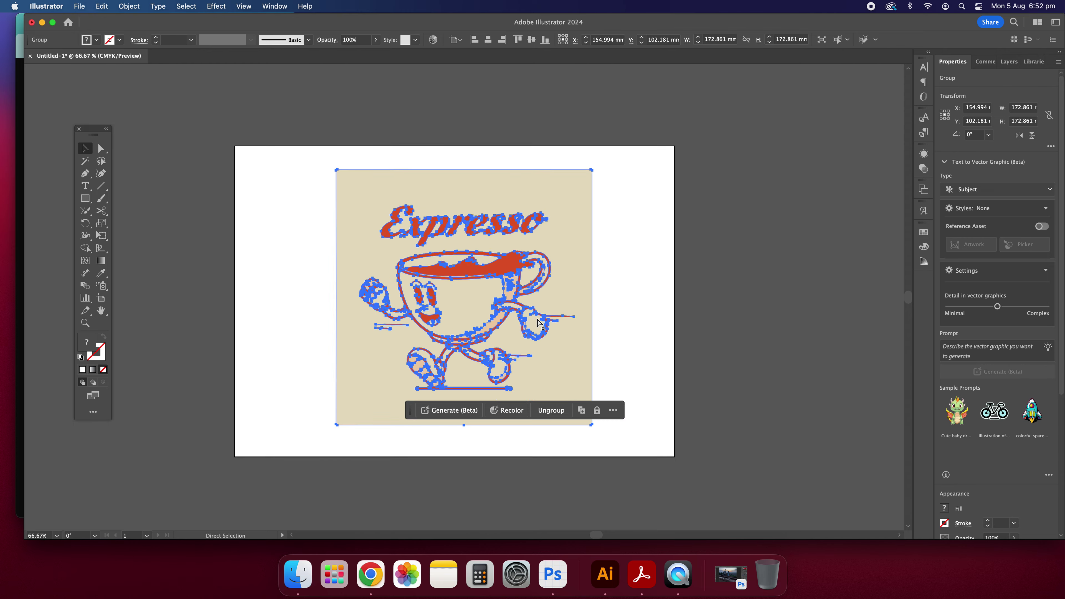
key("super+equal")
key("super+equal")
key("super+minus")
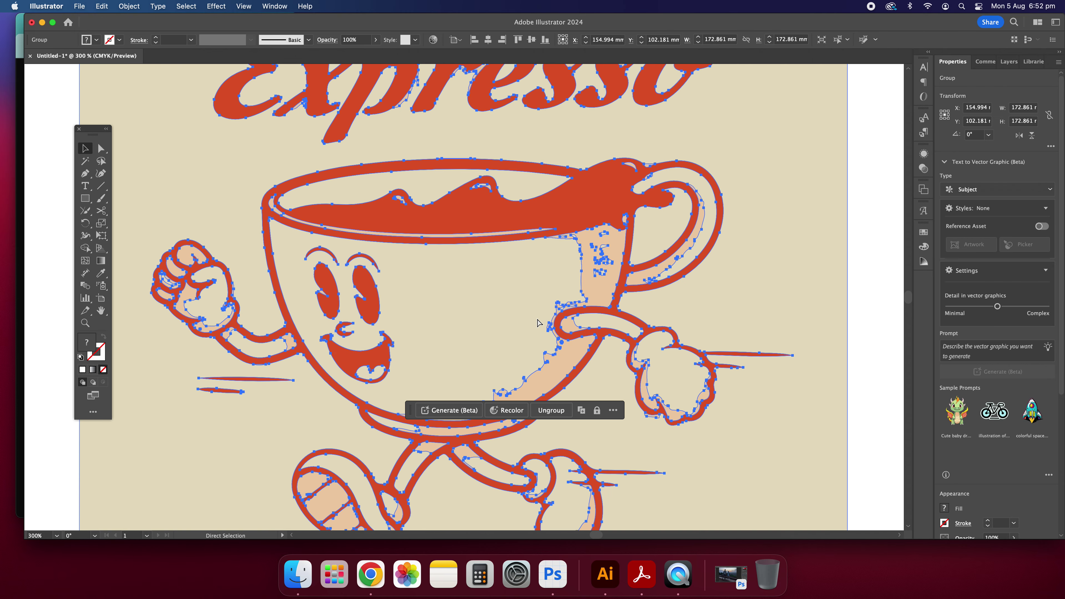
key("super+minus")
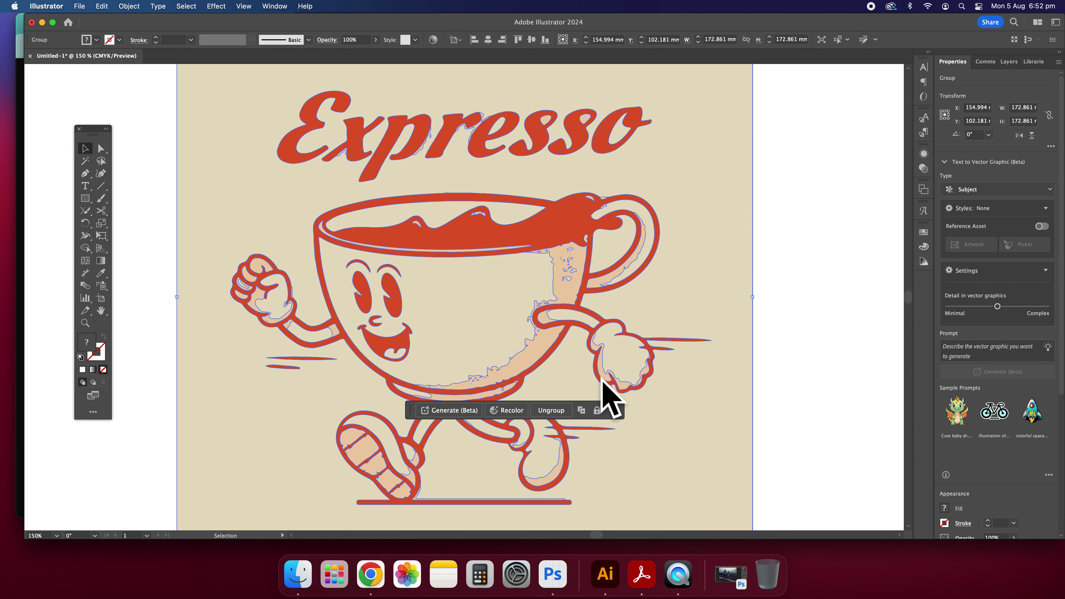
scroll(598, 396, "down", 1)
key("super+minus")
key("super+h")
key("shift+super+b")
key("super+h")
key("shift+super+b")
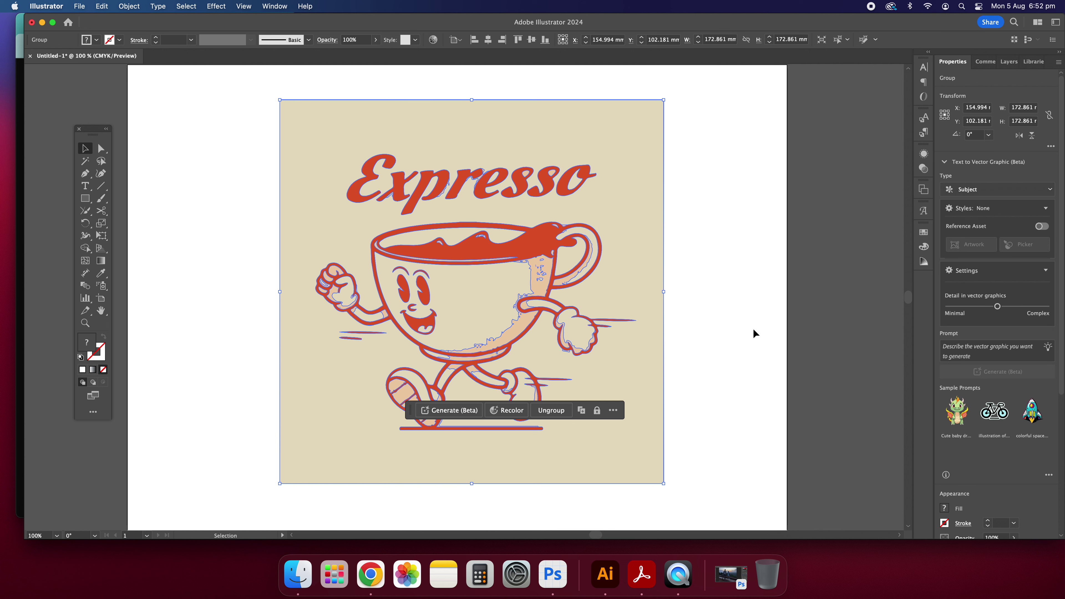
Move the expanded cup artwork slightly down and left to about X 145.5 mm, Y 109.8 mm, and ungroup it
left_click(691, 318)
left_click(595, 361)
left_click_drag(508, 302, 487, 316)
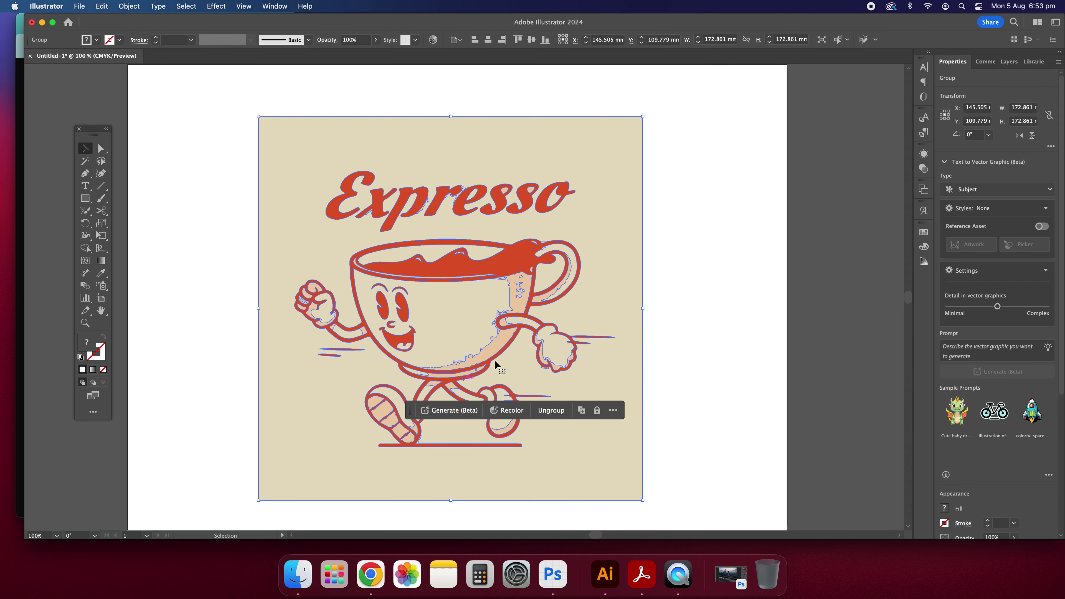
left_click(552, 415)
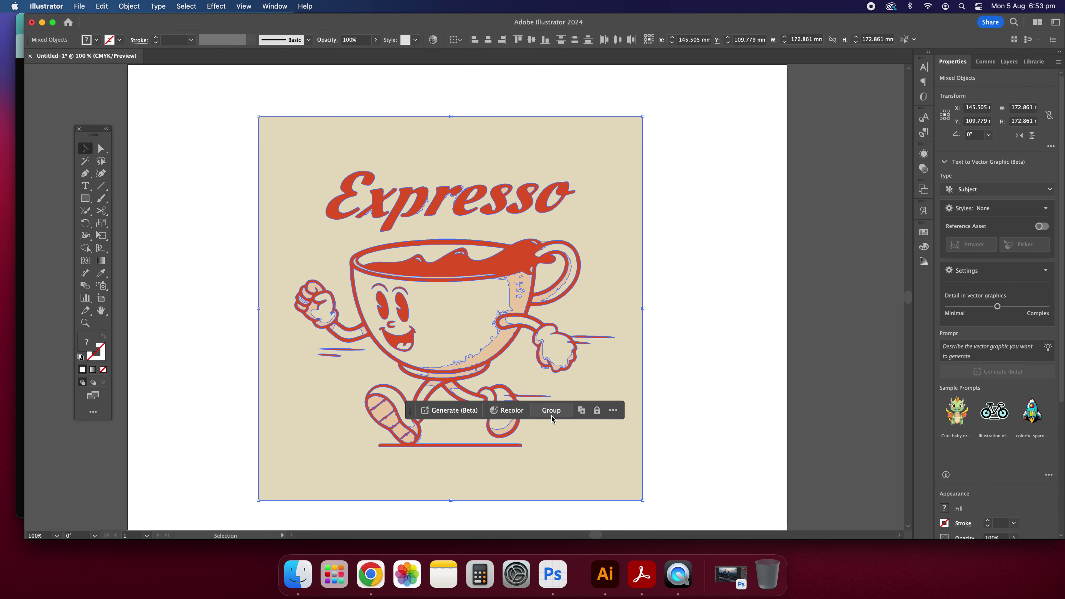
Pull the beige background shape away from the cup artwork and delete it
left_click(721, 435)
left_click_drag(613, 189, 843, 168)
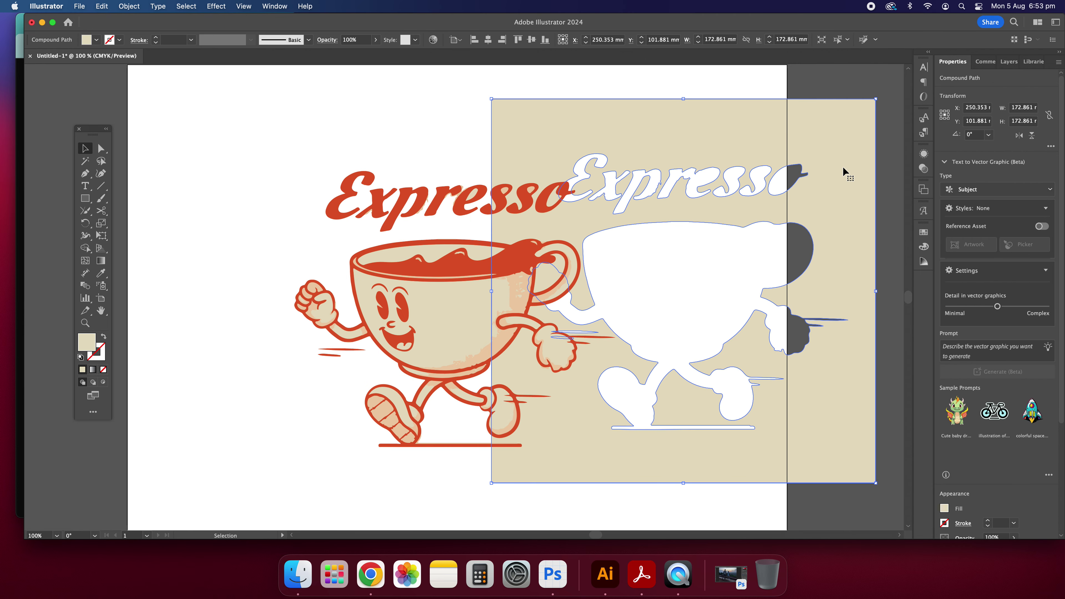
key("Delete")
left_click(514, 296)
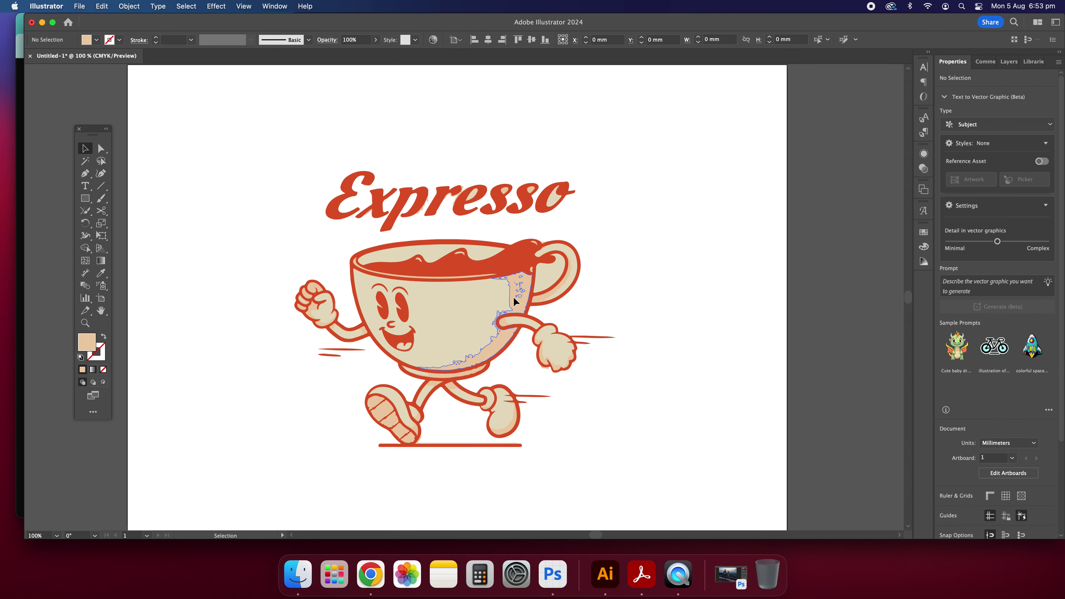
Delete the peach shading on the cup's right side and the fills inside the e and the first s of "Expresso"
key("Delete")
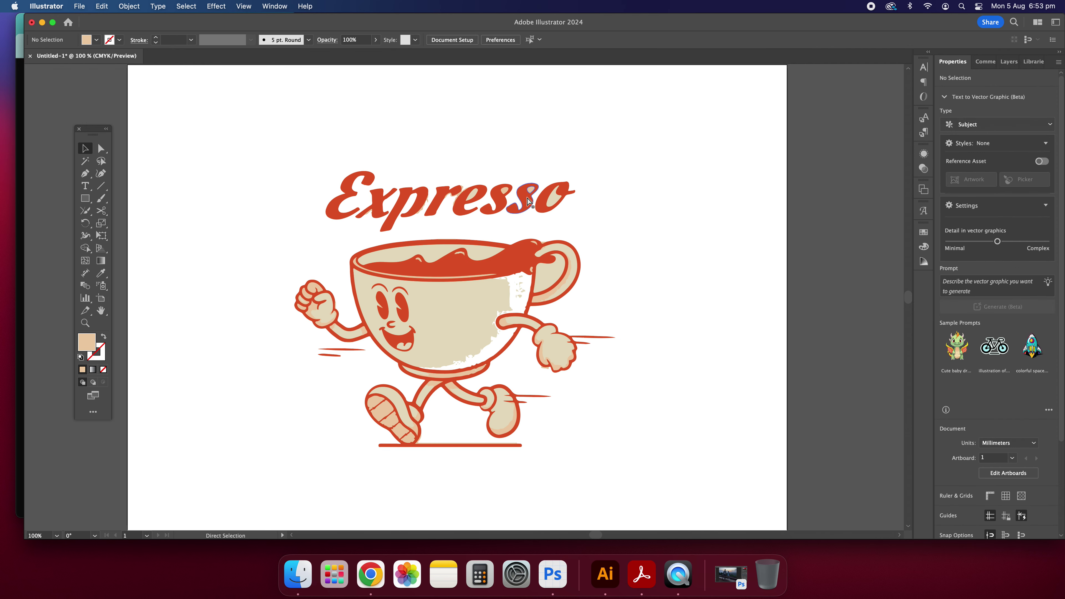
key("super+equal")
scroll(550, 240, "up", 5)
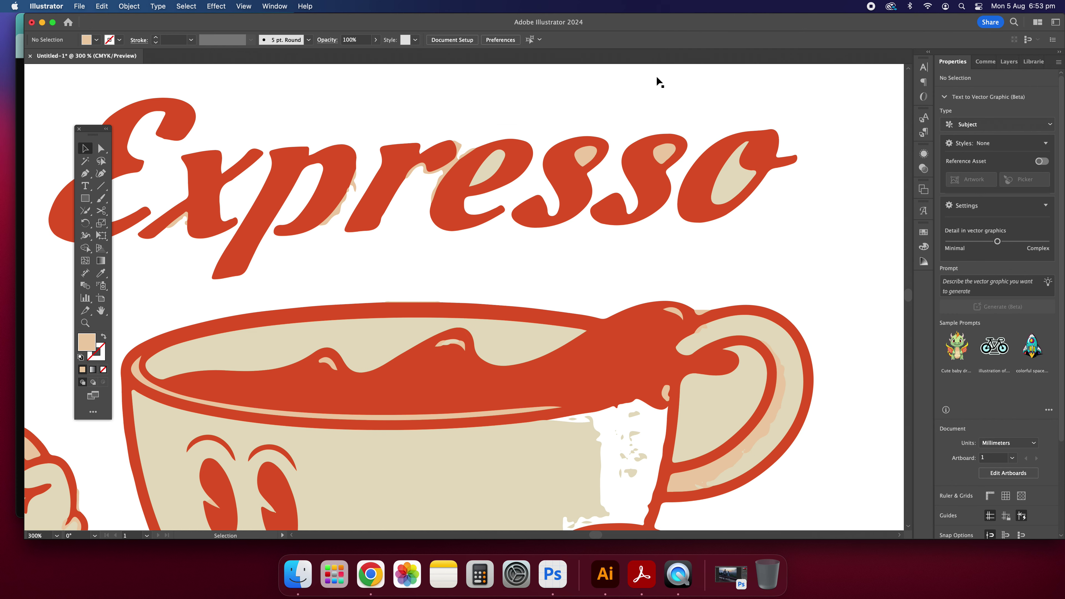
left_click(586, 157)
key("super+shift+a")
left_click(492, 167)
key("super+shift+a")
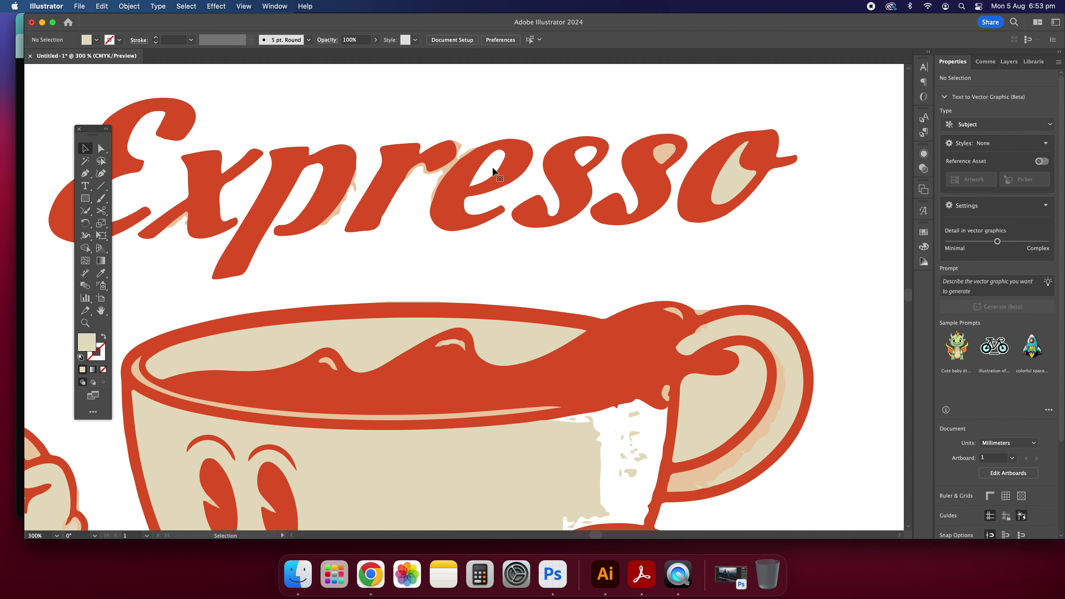
Examine the traced edges of the lettering, the cup body and its rough lower shading boundary at several zoom levels
scroll(491, 167, "left", 3)
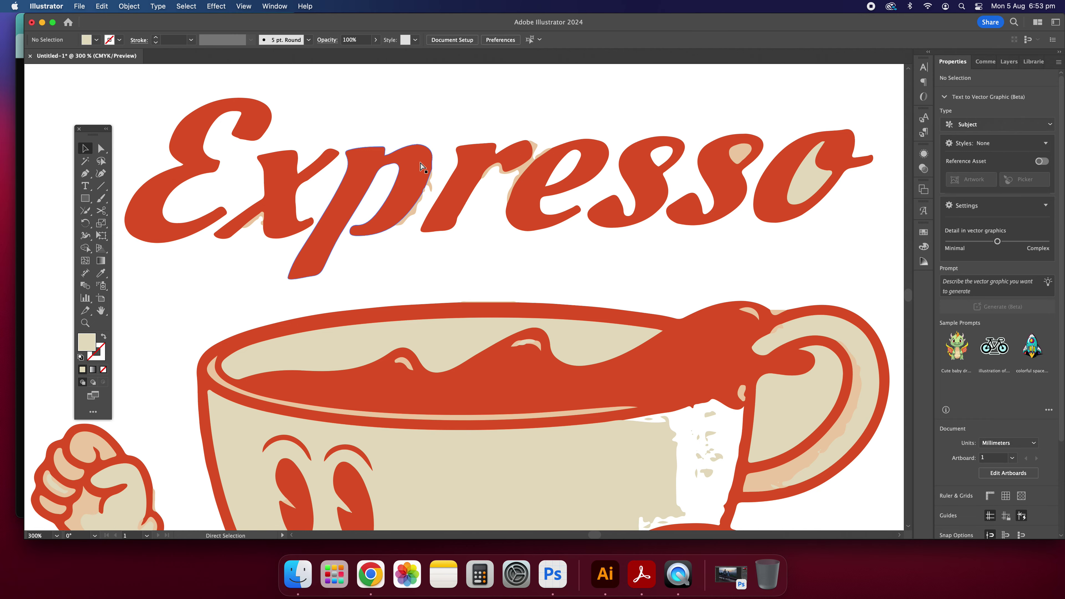
key("super+equal")
key("super+equal")
key("super+minus")
key("super+minus")
key("super+minus")
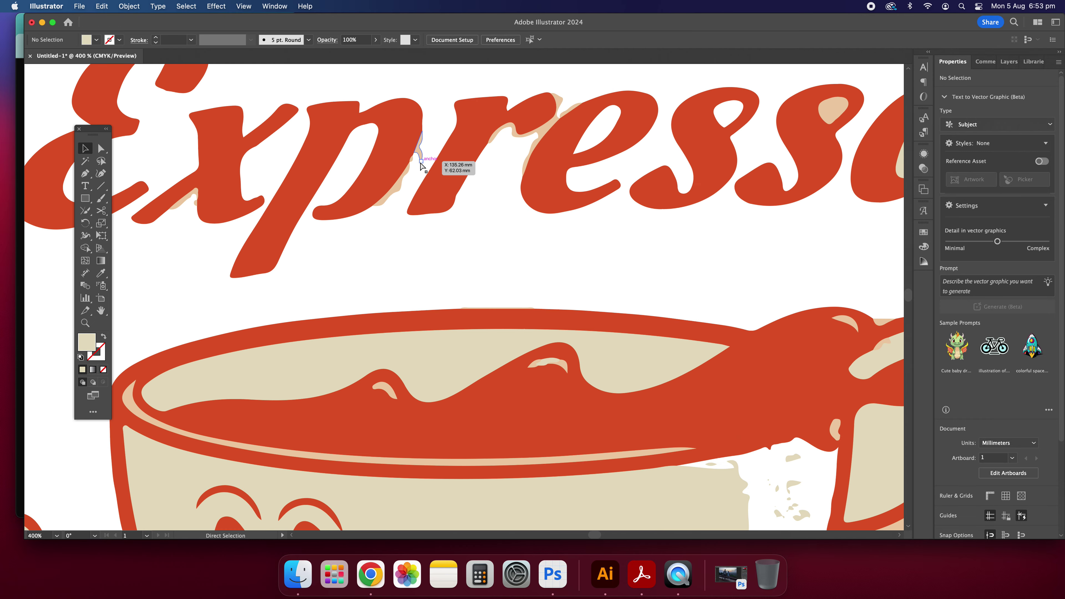
key("super+minus")
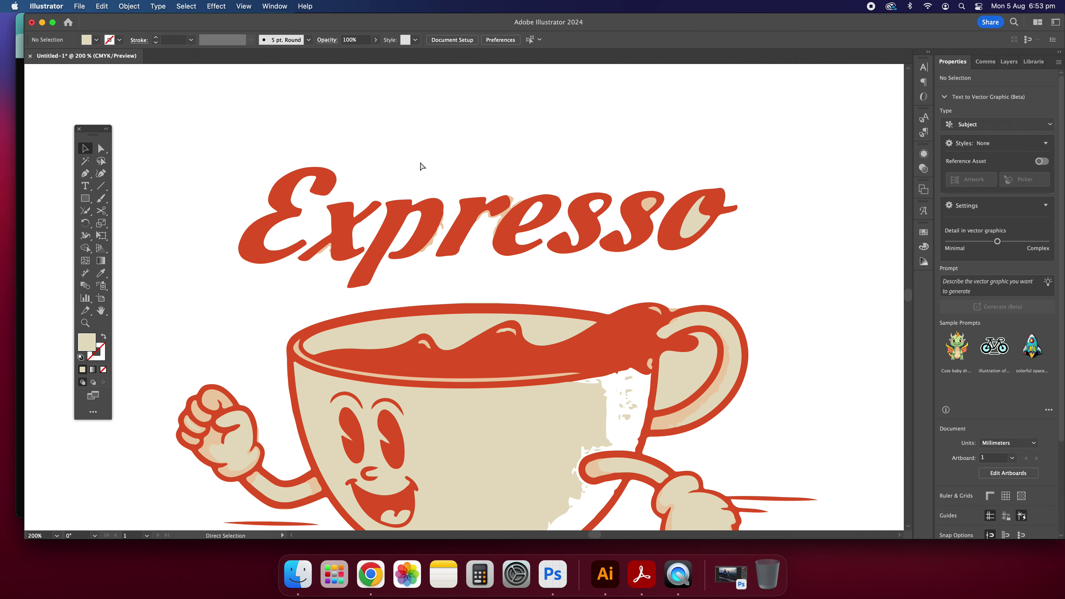
scroll(427, 189, "down", 5)
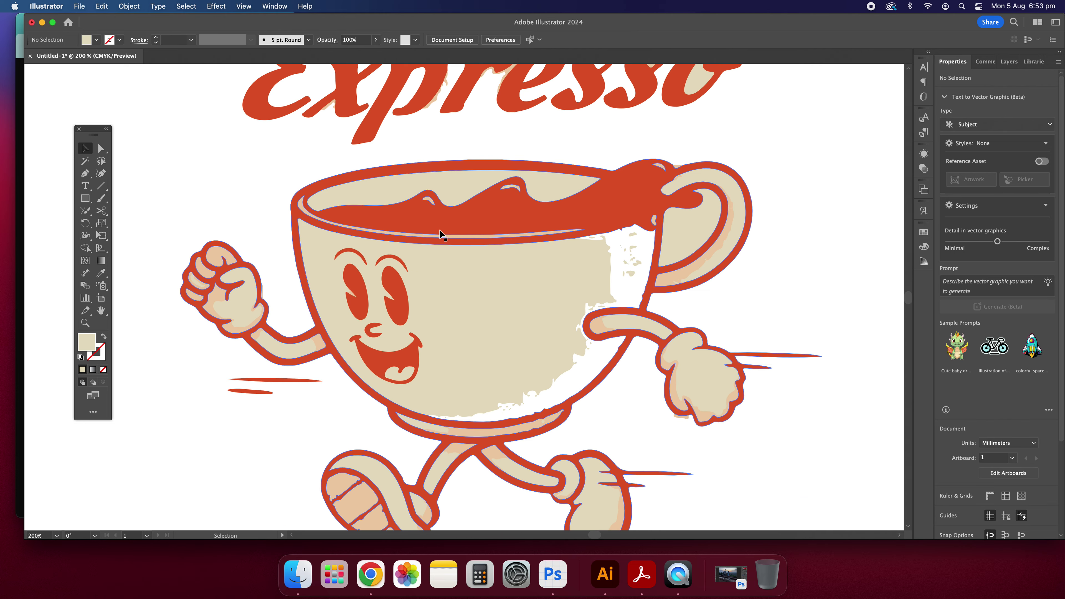
scroll(509, 412, "down", 3)
scroll(502, 373, "right", 2)
scroll(502, 374, "left", 1)
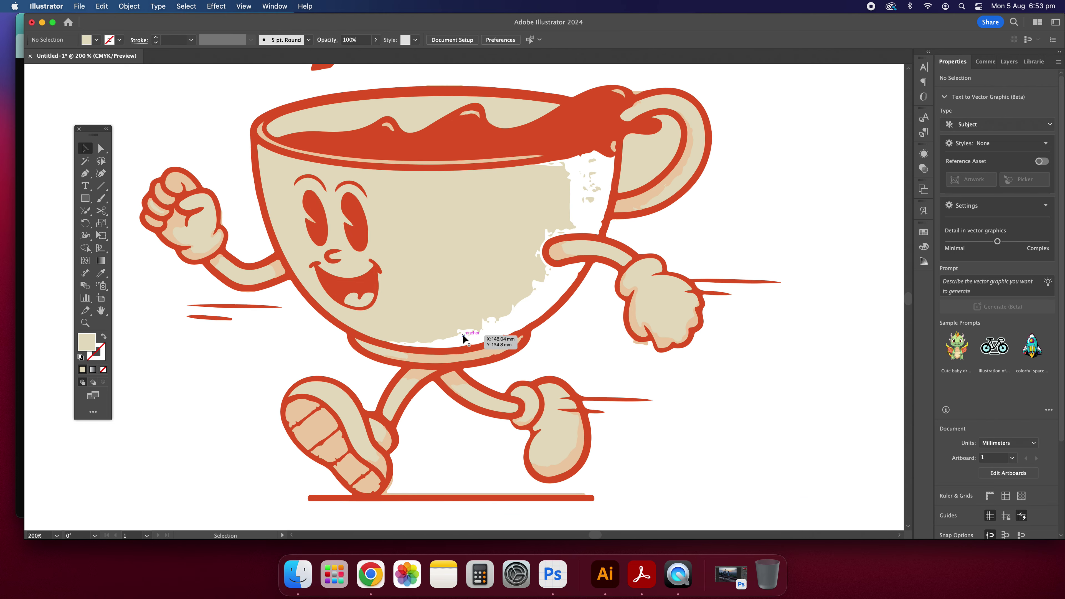
scroll(463, 337, "up", 6)
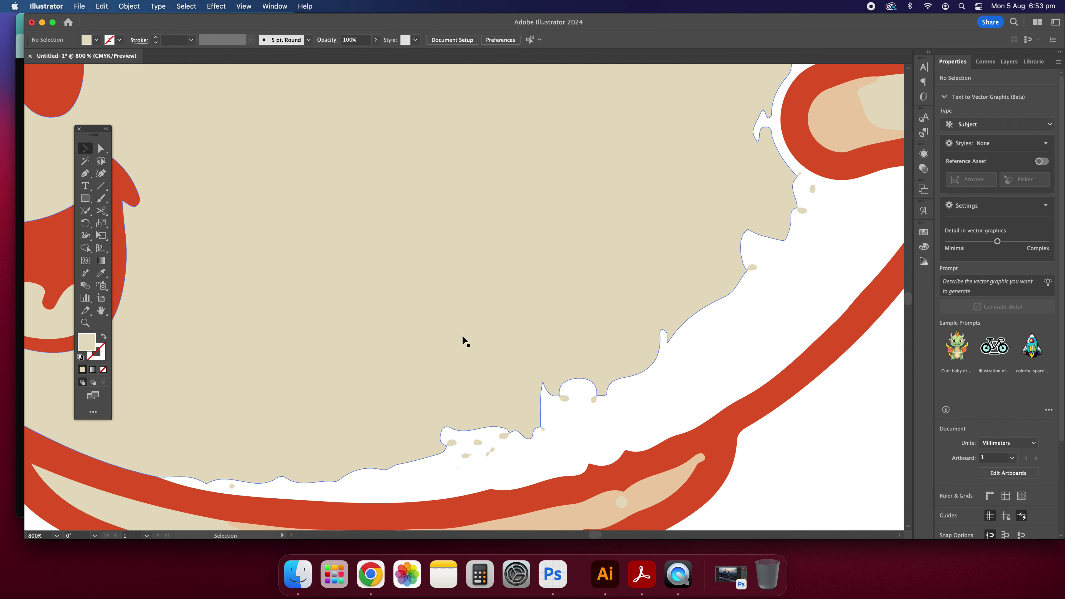
scroll(474, 338, "down", 1)
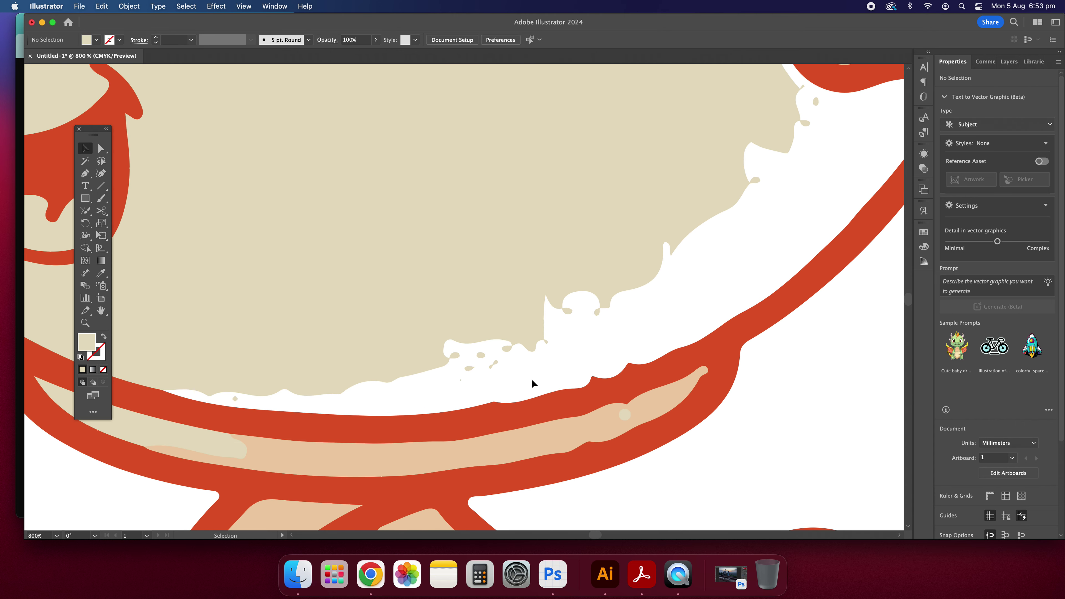
Check the anchor points of the beige fill on the cup's body and delete that fill
left_click(475, 328)
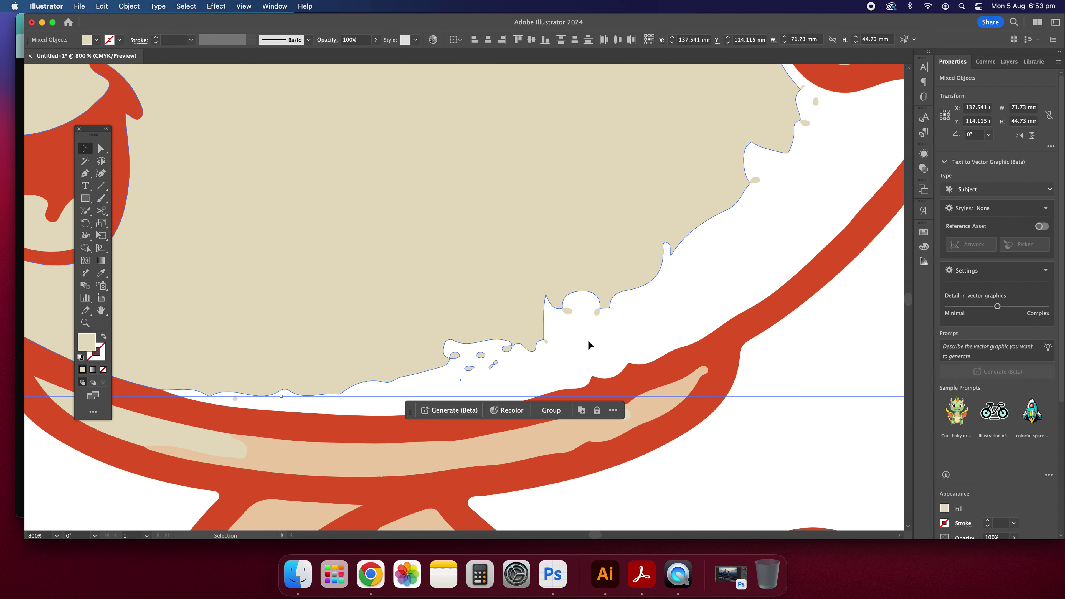
key("a")
scroll(310, 309, "up", 5)
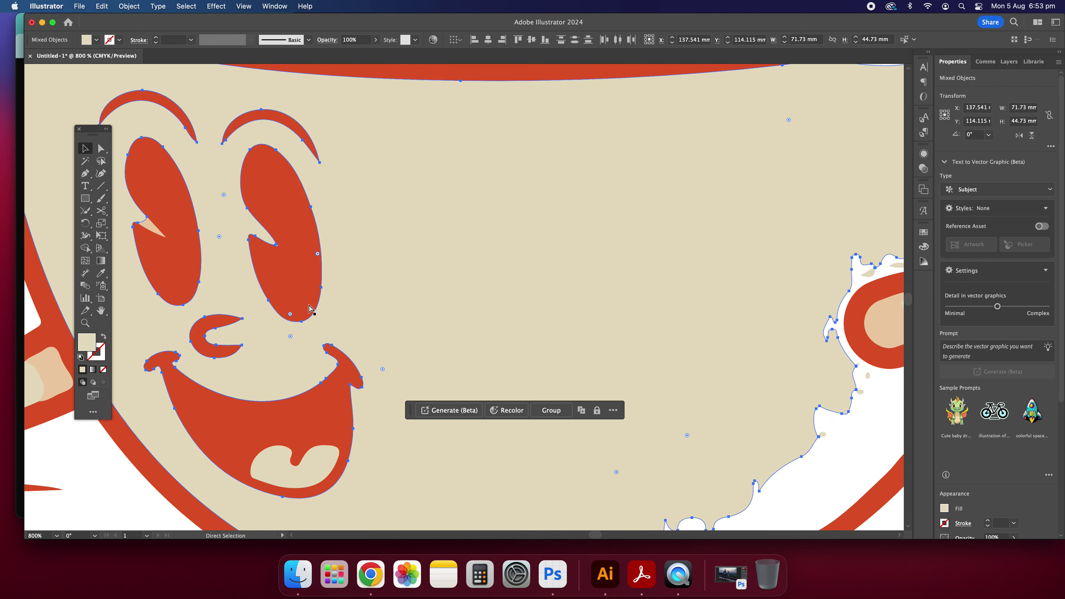
key("super+minus")
key("super+minus")
key("super+minus")
key("super+minus")
key("super+minus")
key("v")
key("super+shift+a")
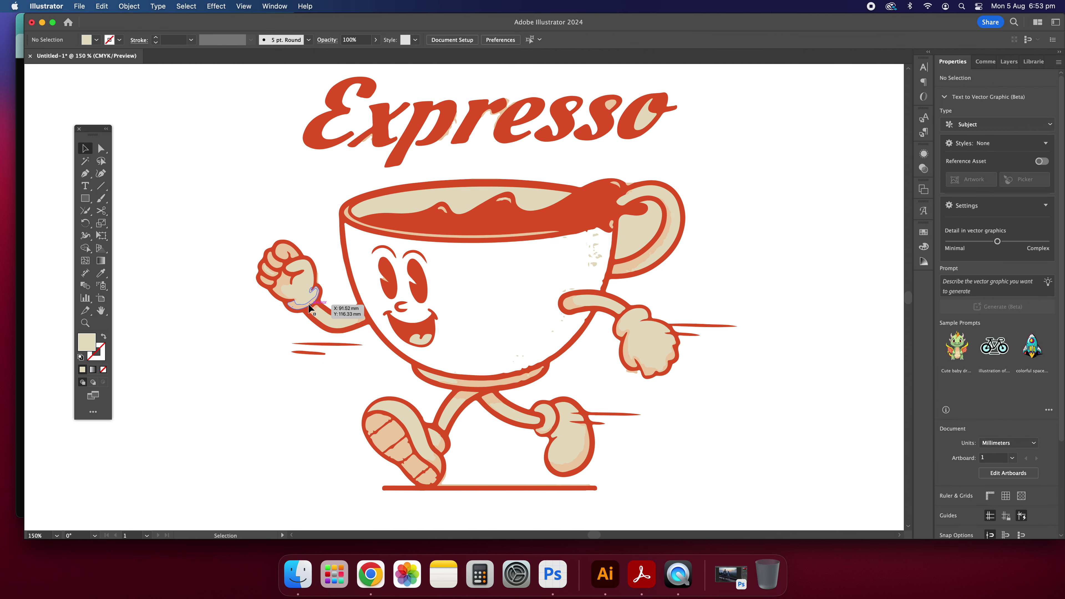
Delete the beige fill of the cup's handle and the beige fill inside the cup above the coffee
left_click(676, 225)
key("super+shift+a")
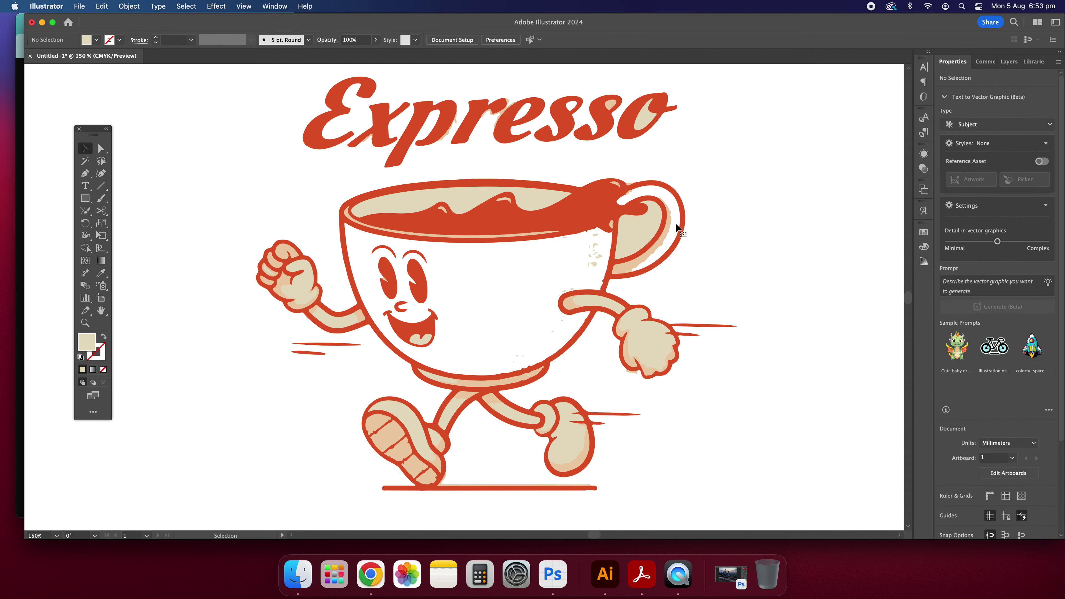
left_click(453, 197)
key("super+shift+a")
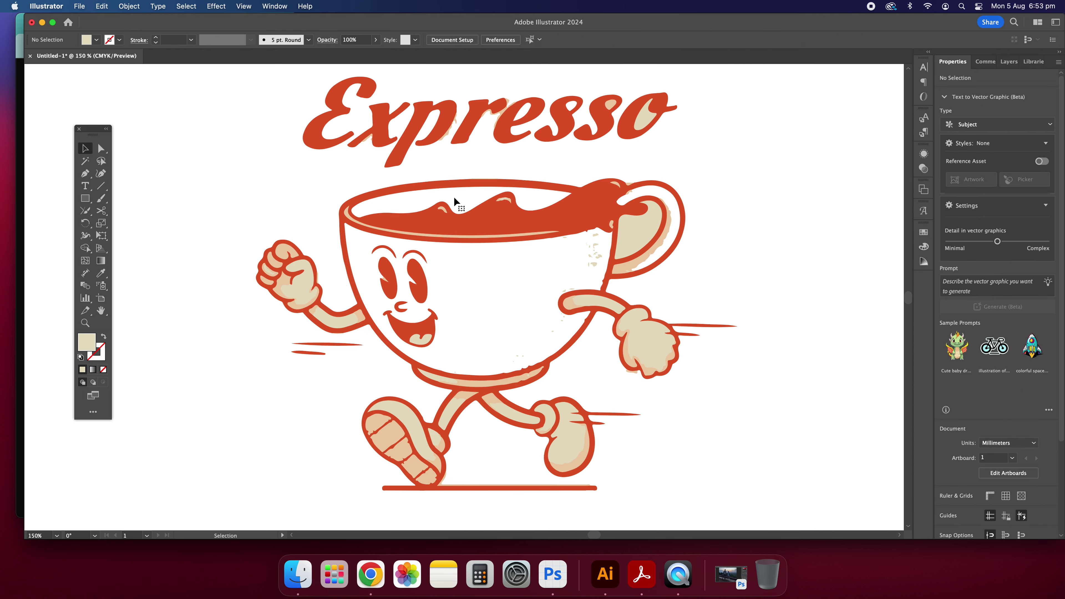
Try reshaping the upper speed line behind the rear foot by moving its end anchor point, and undo the change
scroll(503, 315, "down", 3)
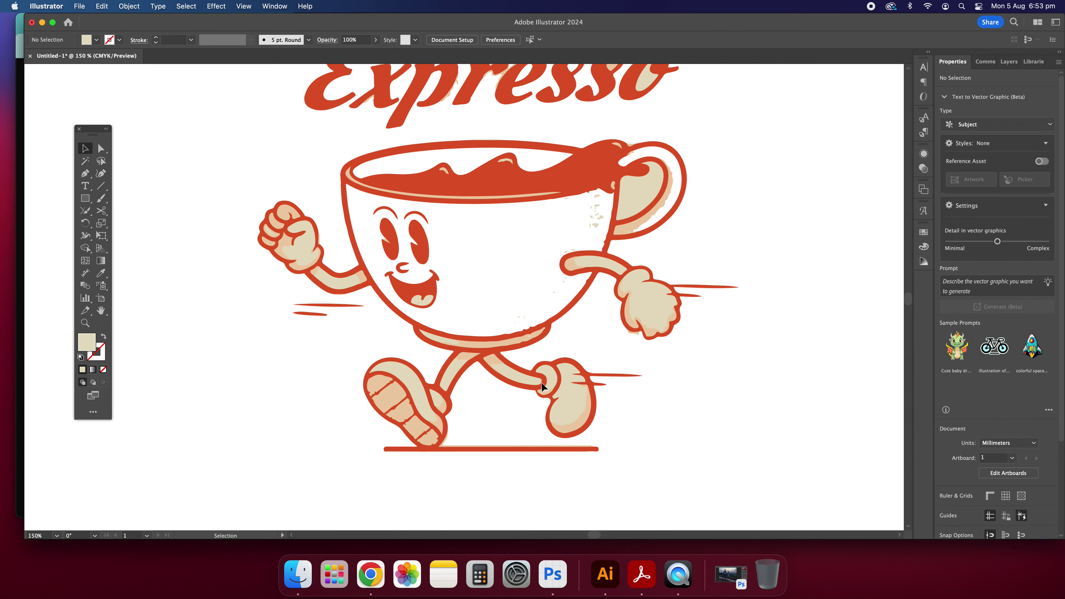
left_click(101, 148)
left_click(564, 372)
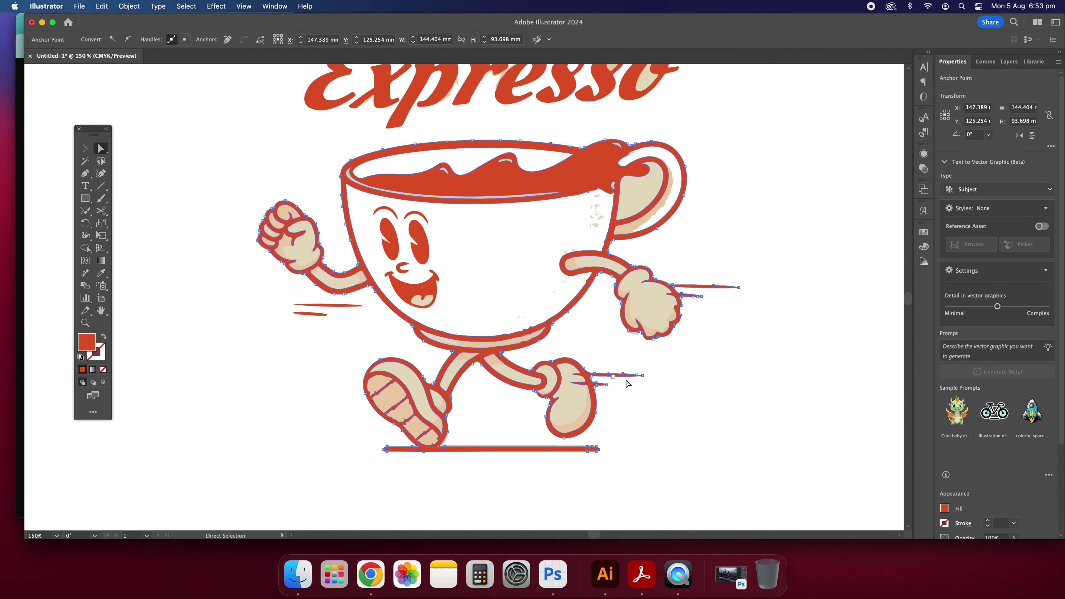
key("super+equal")
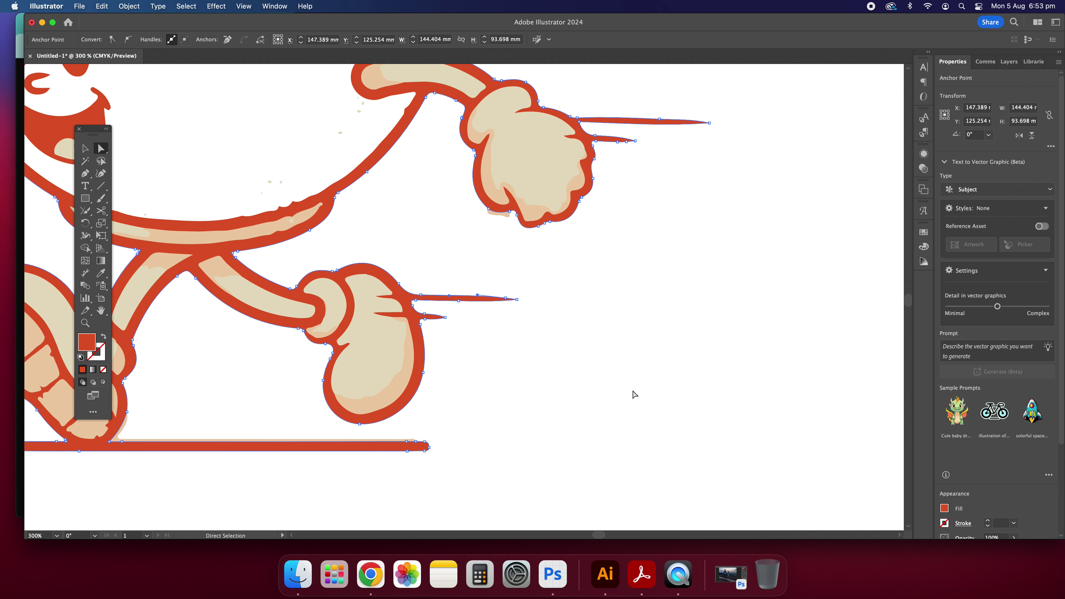
mouse_move(519, 300)
left_mouse_down()
mouse_move(543, 313)
mouse_move(524, 308)
left_mouse_up()
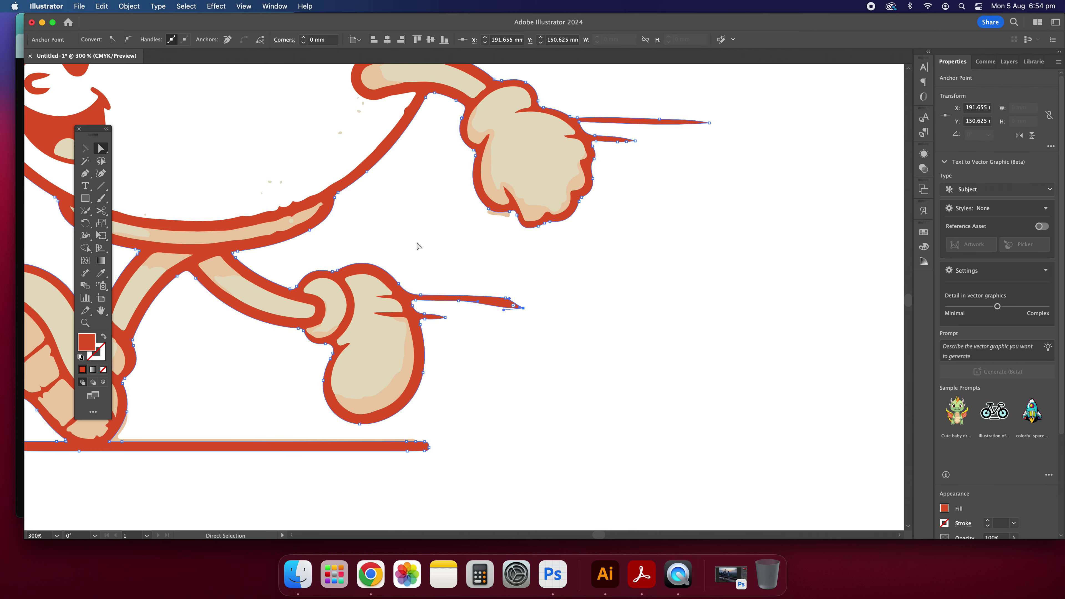
key("super+z")
Move the eyes, eyebrows, nose and mouth off the cup to the empty area on its right, about X 233.2 mm, Y 125.3 mm
scroll(416, 244, "left", 5)
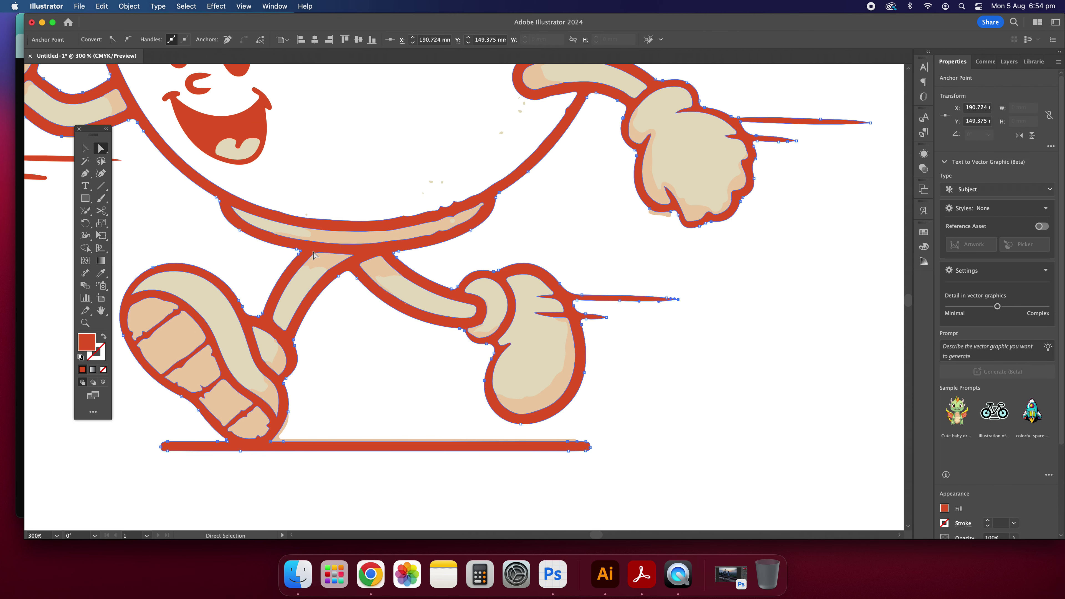
key("super+minus")
key("super+minus")
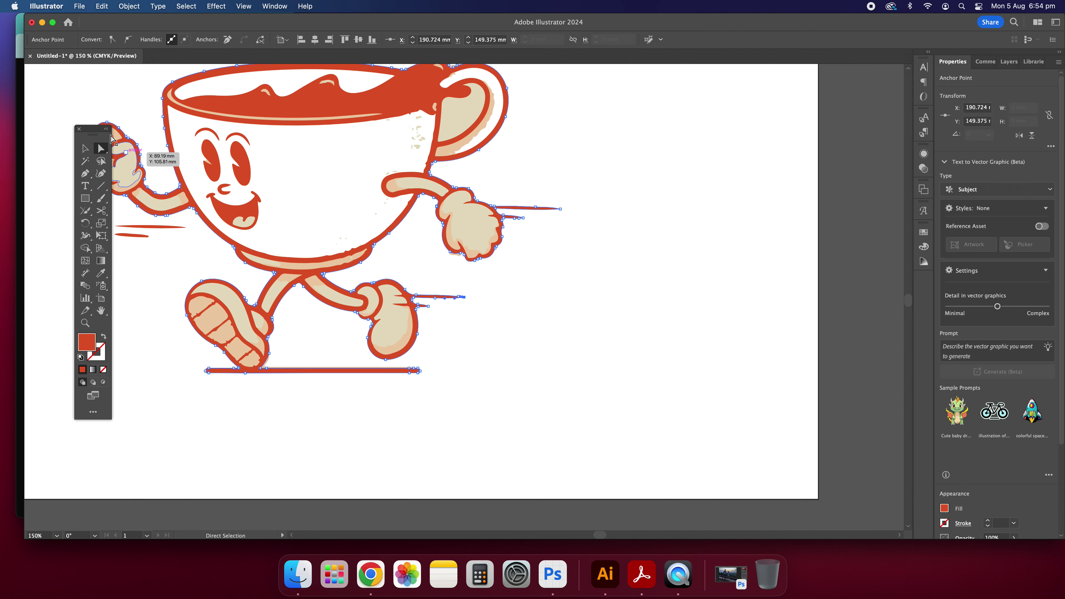
left_click(85, 148)
left_click_drag(287, 229, 207, 130)
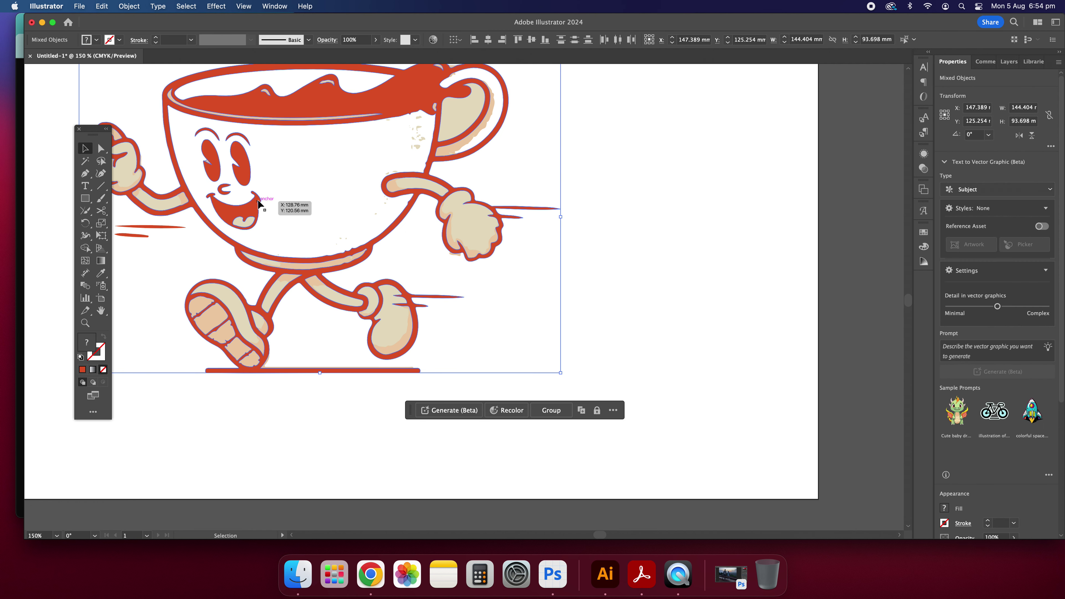
left_click_drag(284, 212, 590, 201)
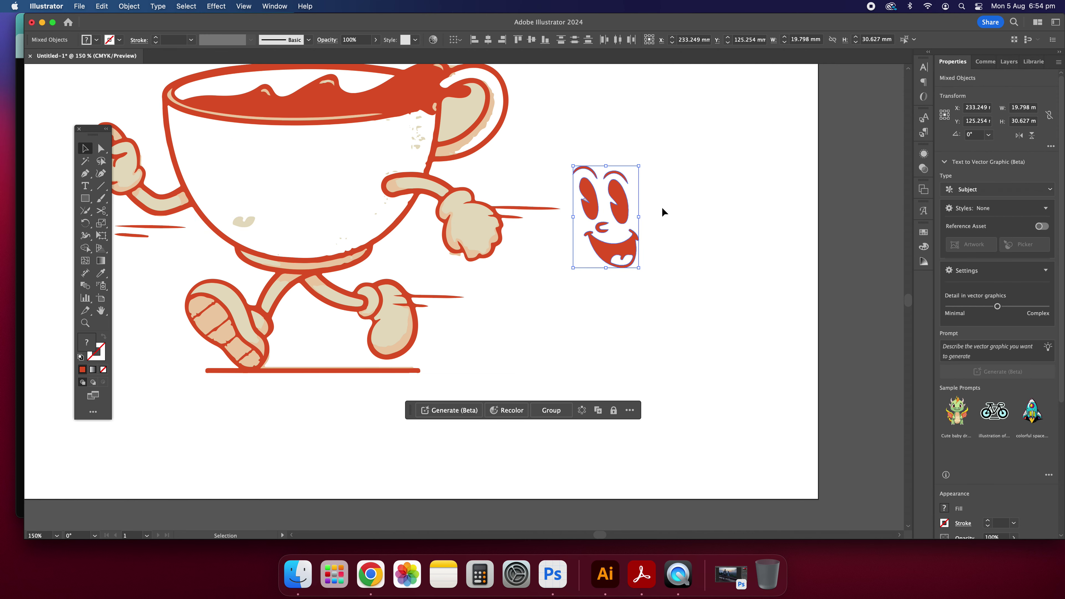
left_click(654, 209)
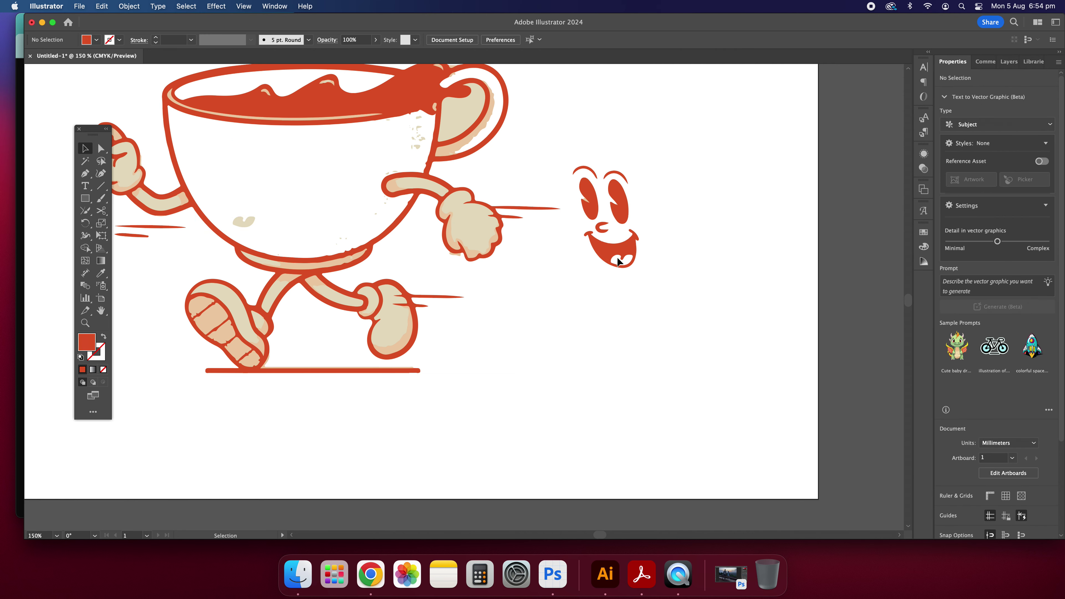
Undo the face move, the fill and background deletions, the ungrouping and the expansion back to the 3 Colors image trace
scroll(543, 198, "up", 10)
scroll(524, 219, "left", 5)
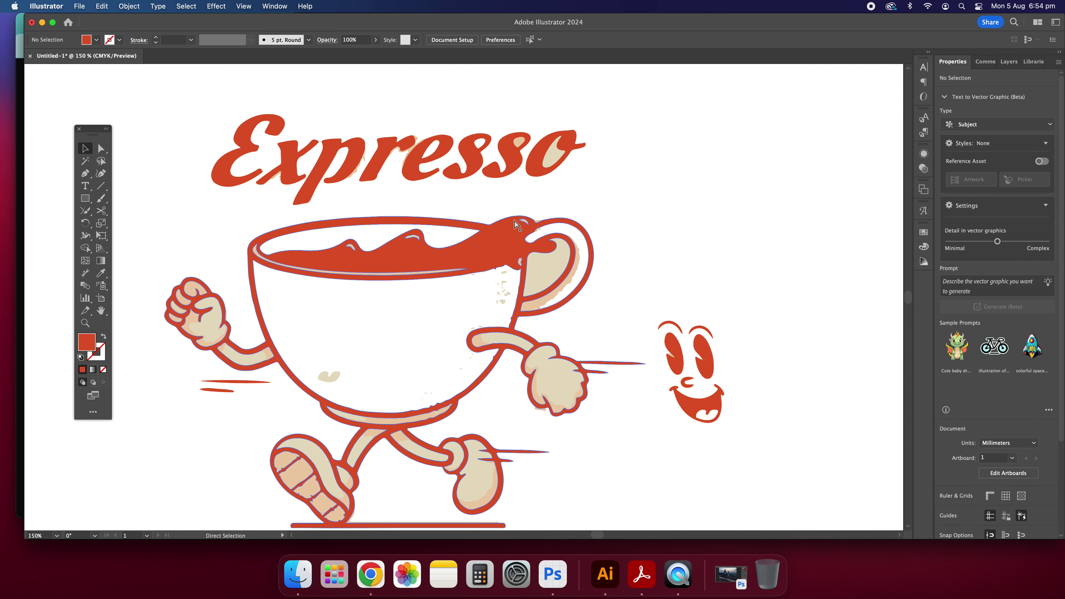
key("ctrl+z")
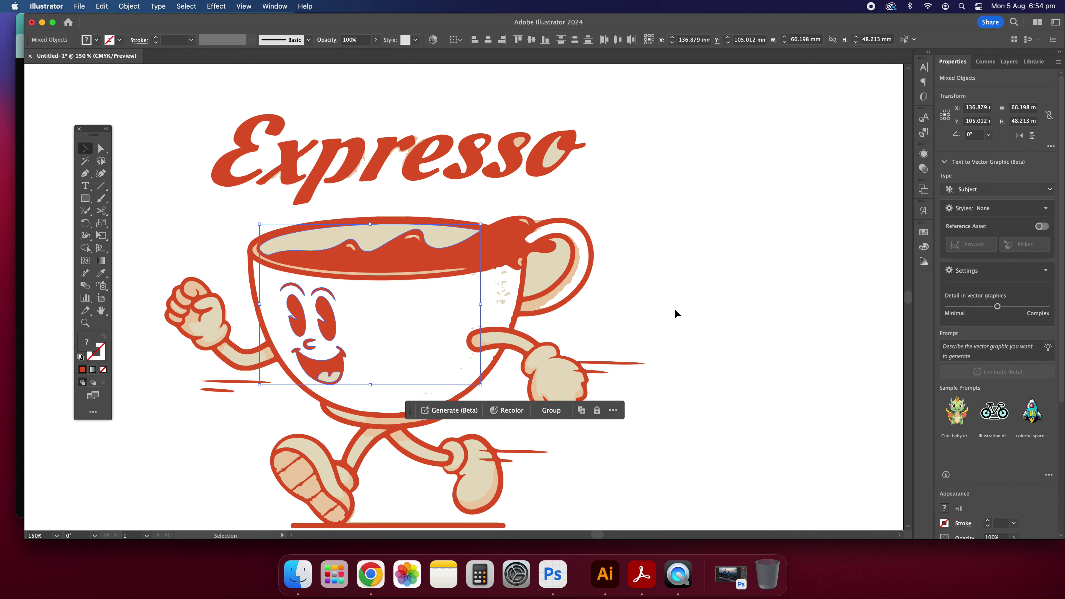
left_click(675, 308)
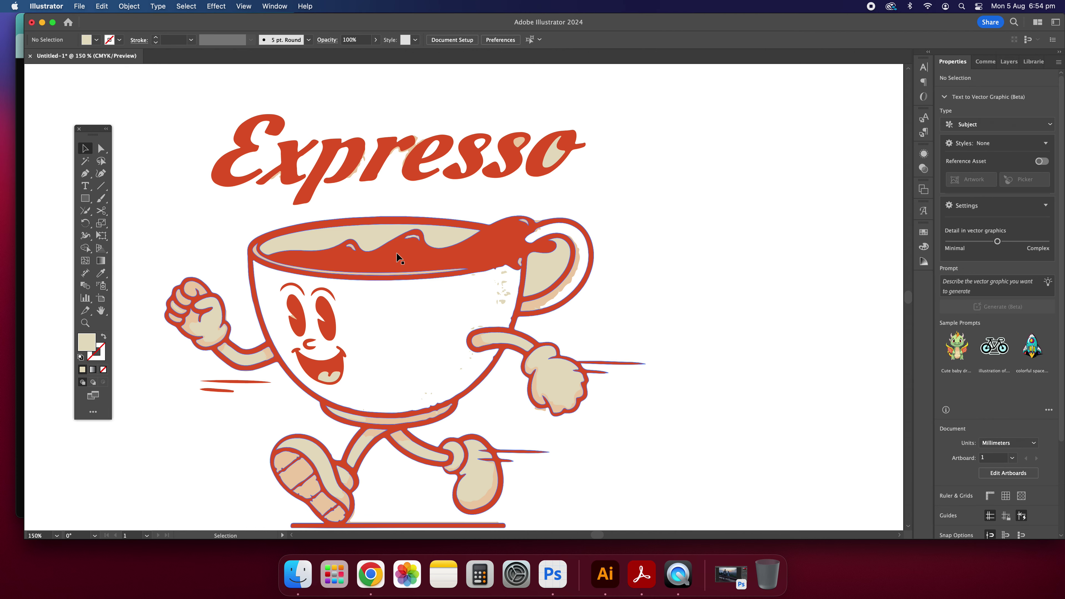
scroll(421, 241, "down", 4)
scroll(423, 238, "left", 4)
scroll(422, 235, "up", 3)
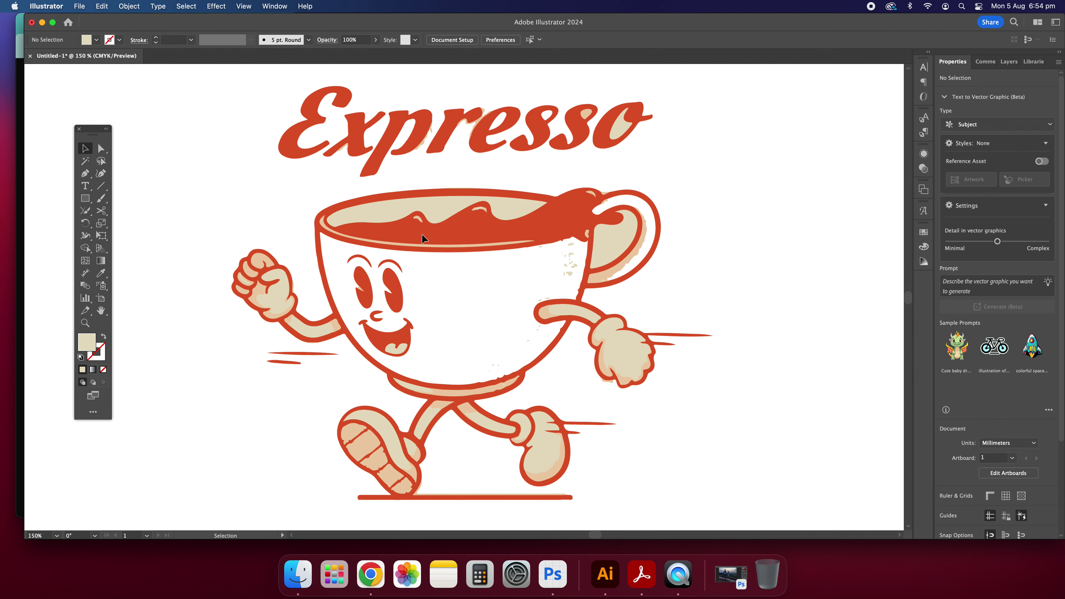
key("a")
left_click(459, 256)
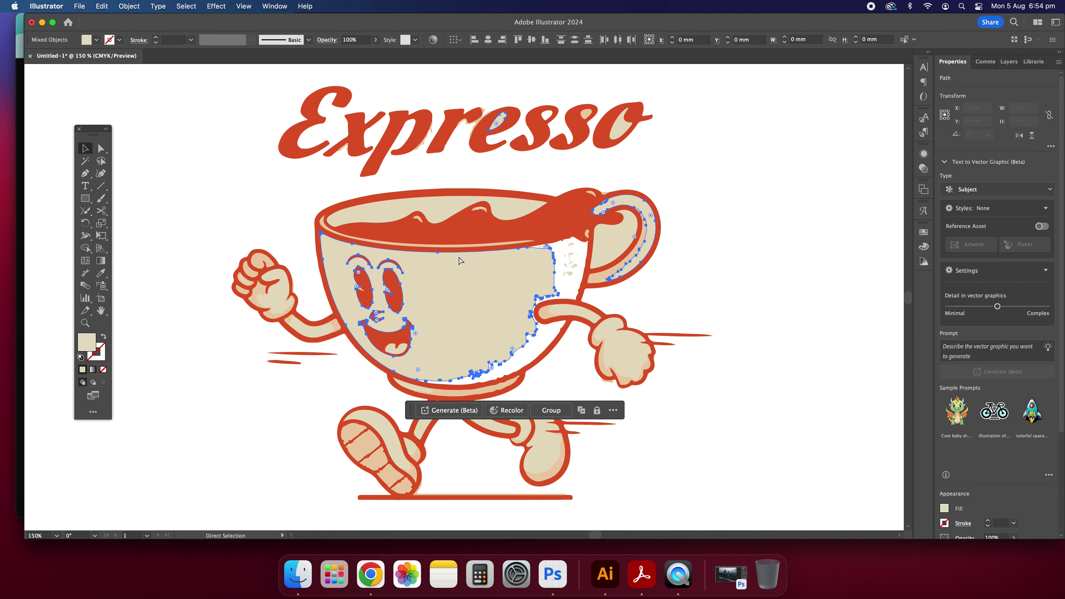
left_click(460, 258)
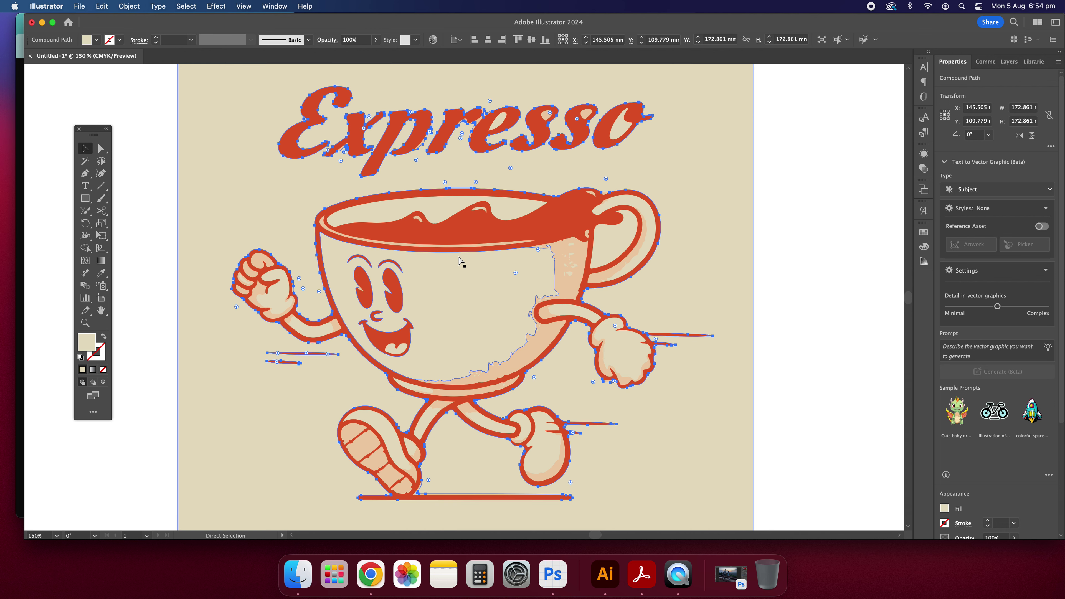
left_click(460, 261, "alt")
left_click_drag(460, 261, 492, 235)
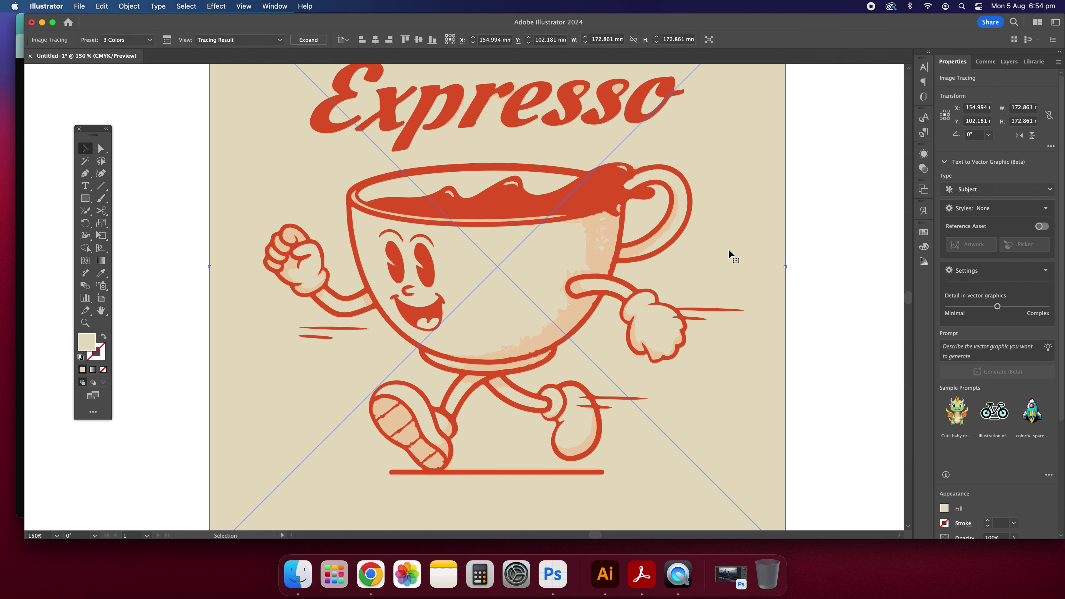
Move the traced image to about X 146.3 mm, Y 114 mm, and undo back to the original untraced linked image
left_click(801, 227)
left_click_drag(537, 200, 526, 220)
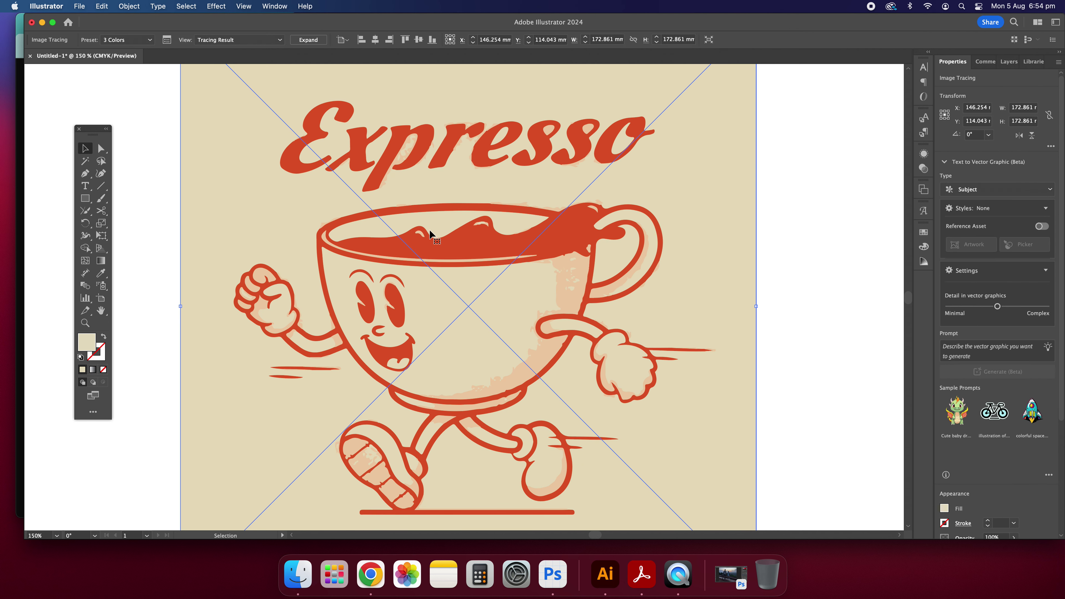
key("super+z")
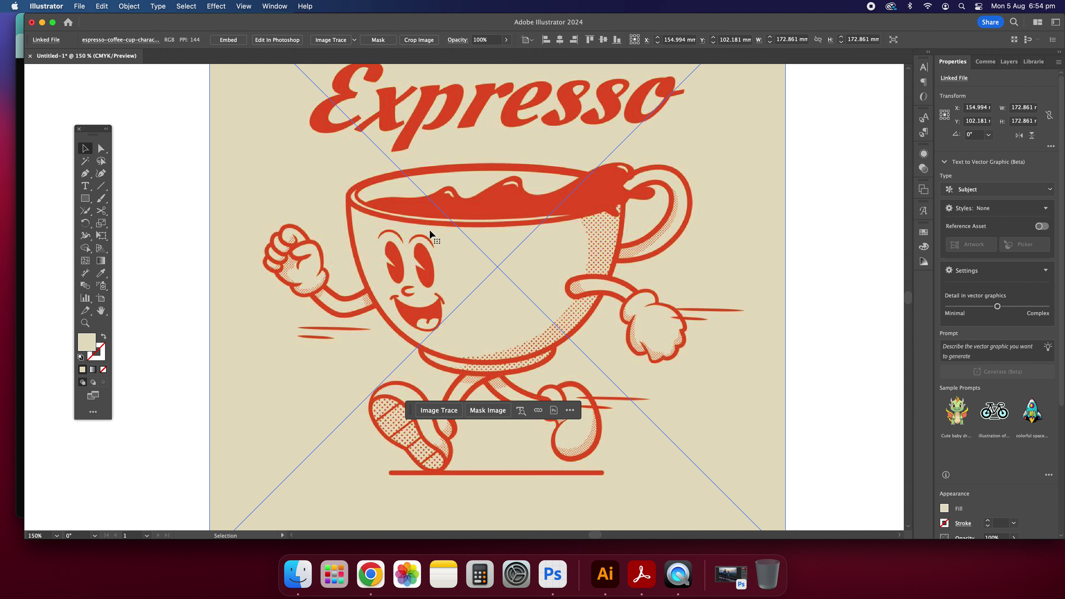
Trace the linked coffee cup image with the Shades of Gray Image Trace preset
left_click(446, 171)
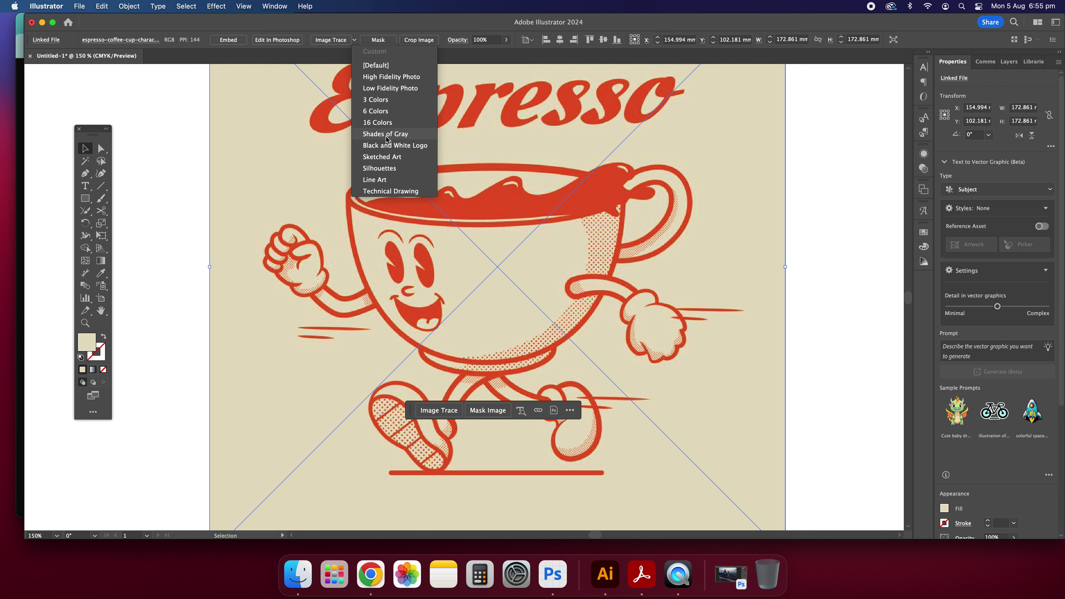
left_click(417, 133)
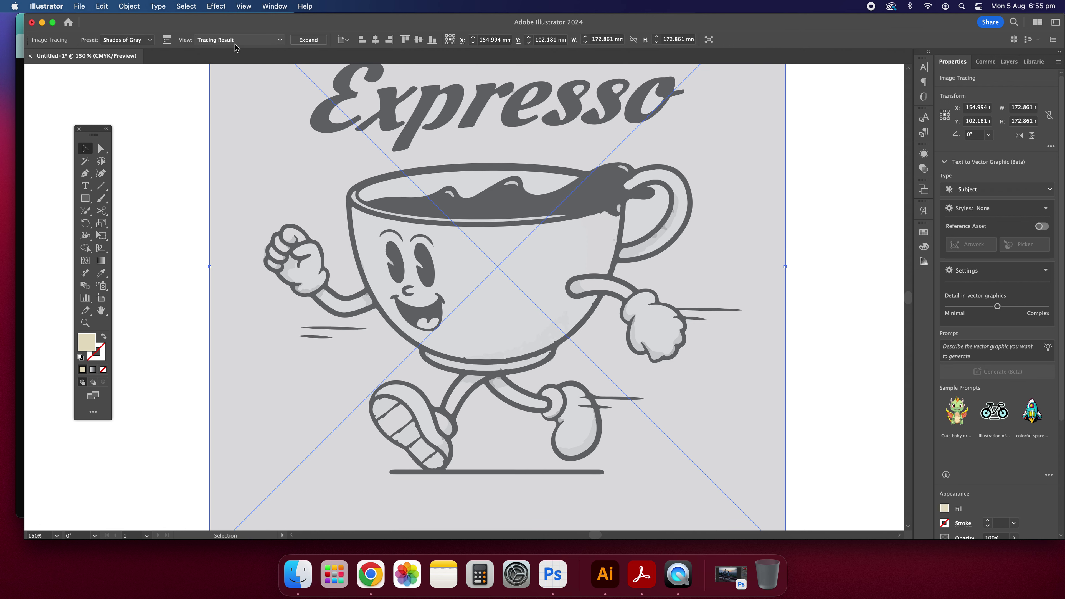
Display the Shades of Gray trace as Outlines and move it to about X 143.1 mm, Y 115.8 mm
left_click(246, 41)
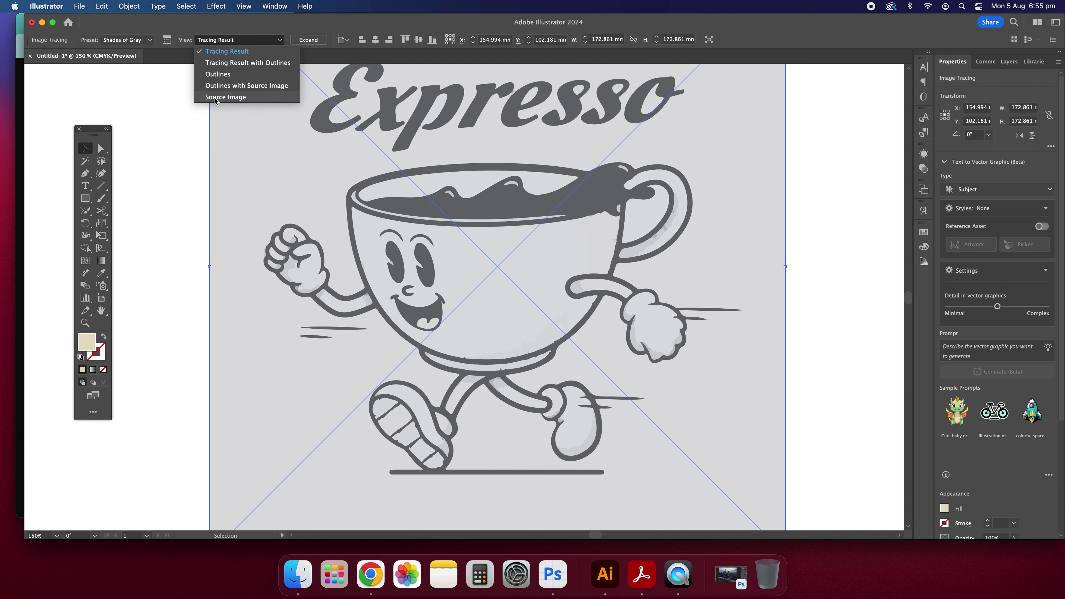
left_click(218, 73)
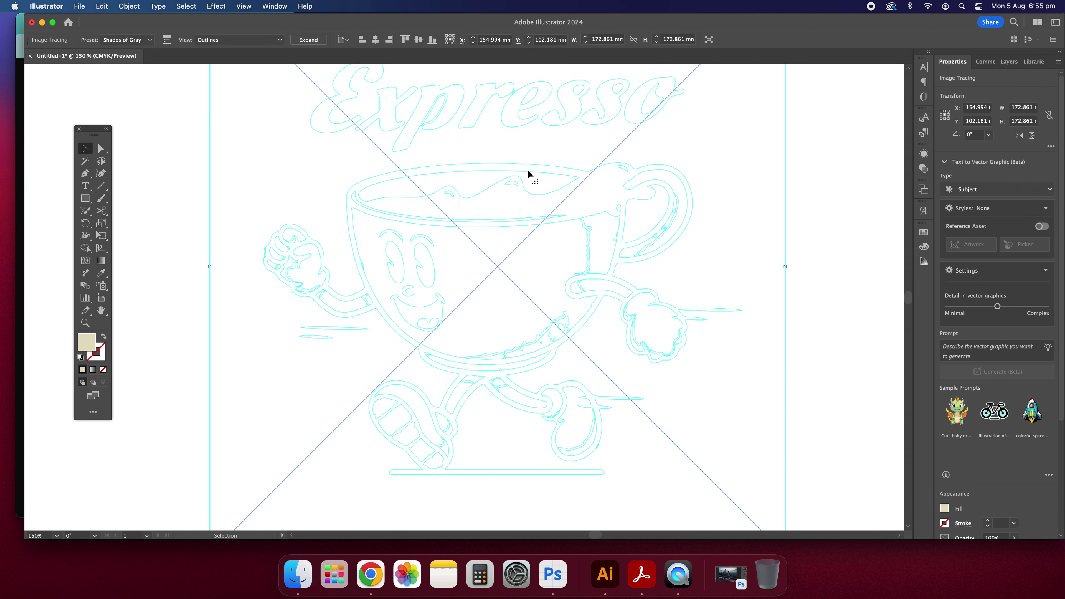
mouse_move(497, 203)
left_mouse_down()
mouse_move(440, 252)
mouse_move(456, 248)
mouse_move(445, 276)
mouse_move(411, 297)
left_mouse_up()
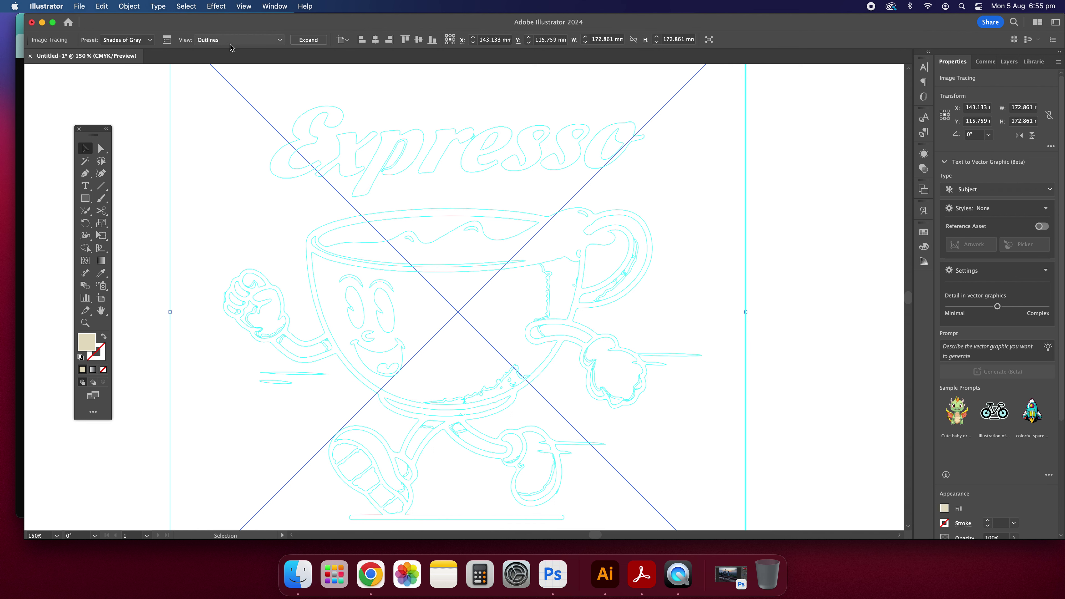
Return the traced coffee cup image to the Tracing Result view
left_click(258, 40)
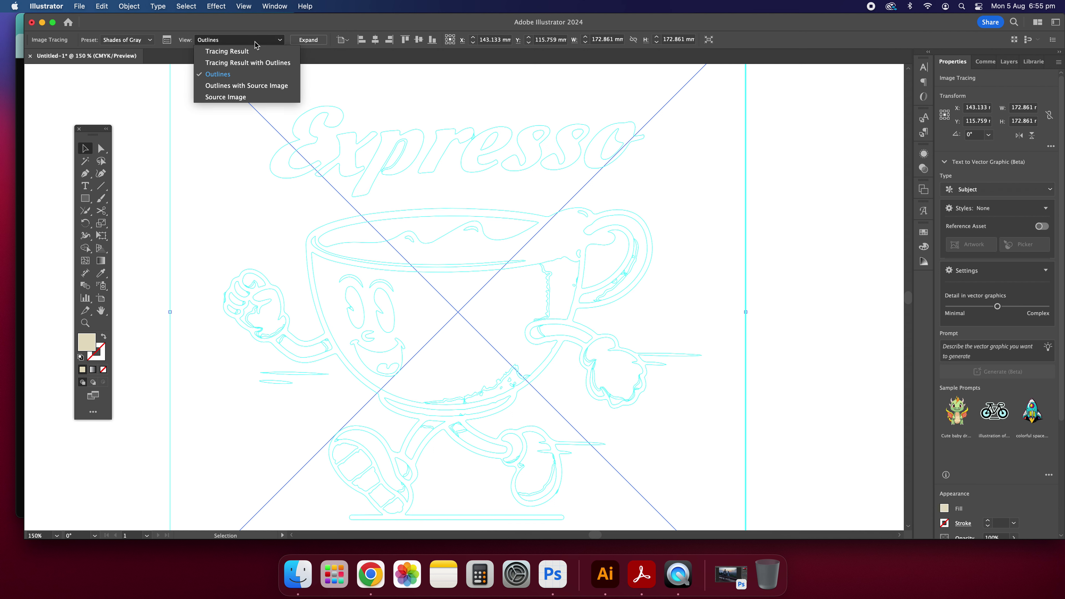
left_click(257, 52)
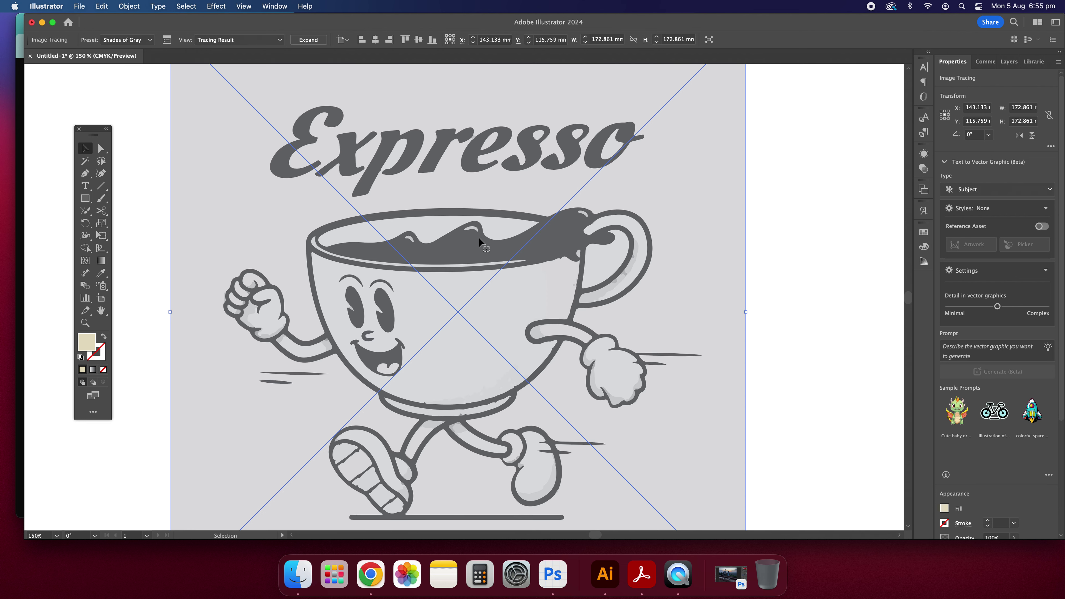
scroll(655, 202, "up", 3)
scroll(655, 202, "down", 4)
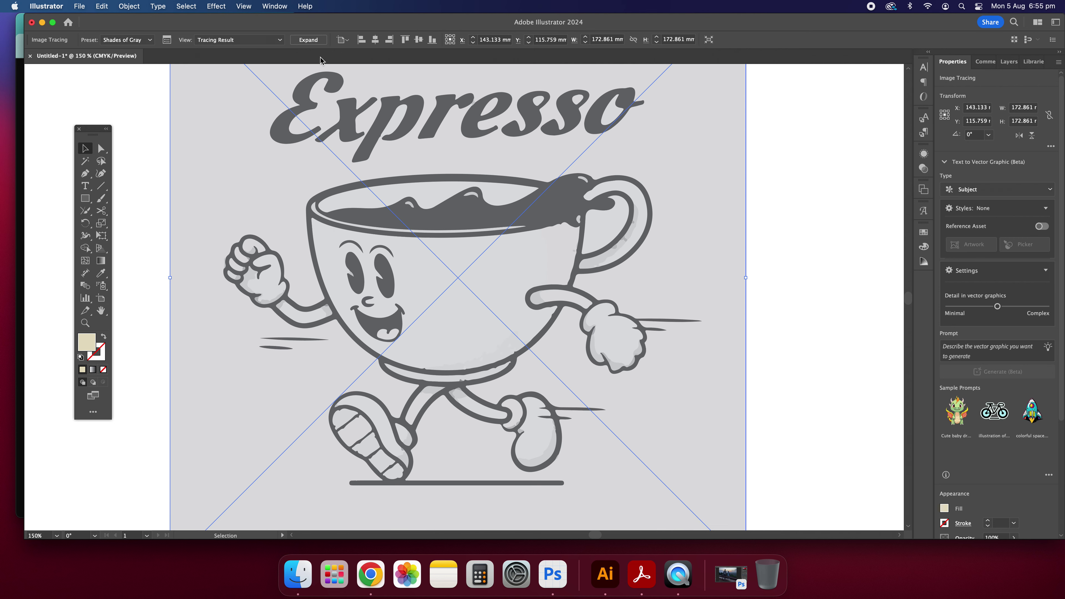
Expand the Shades of Gray trace into editable paths, ungroup the artwork and clear the selection
left_click(309, 40)
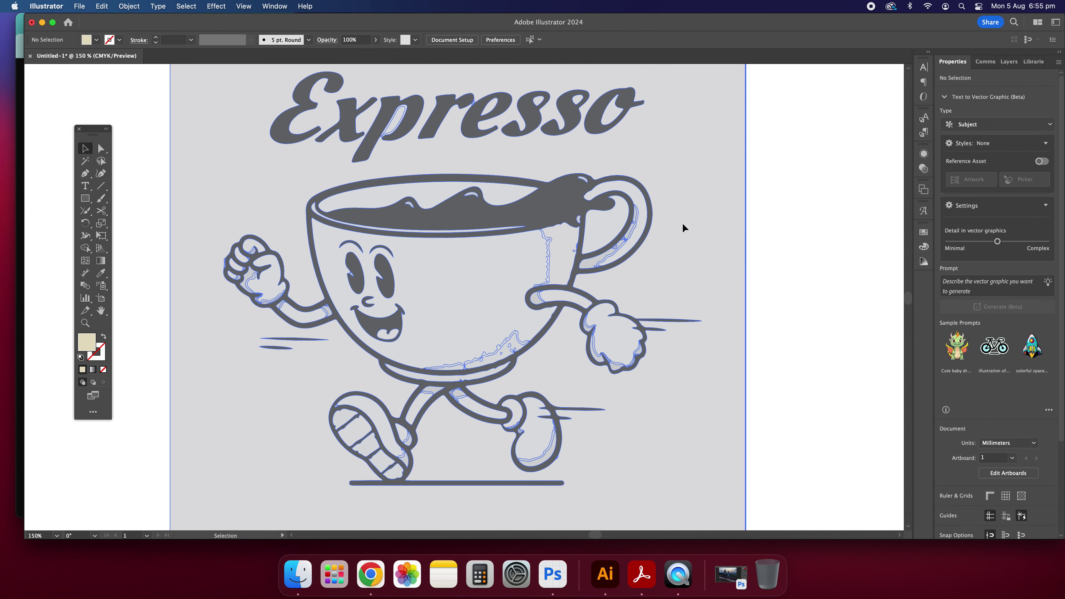
right_click(691, 223)
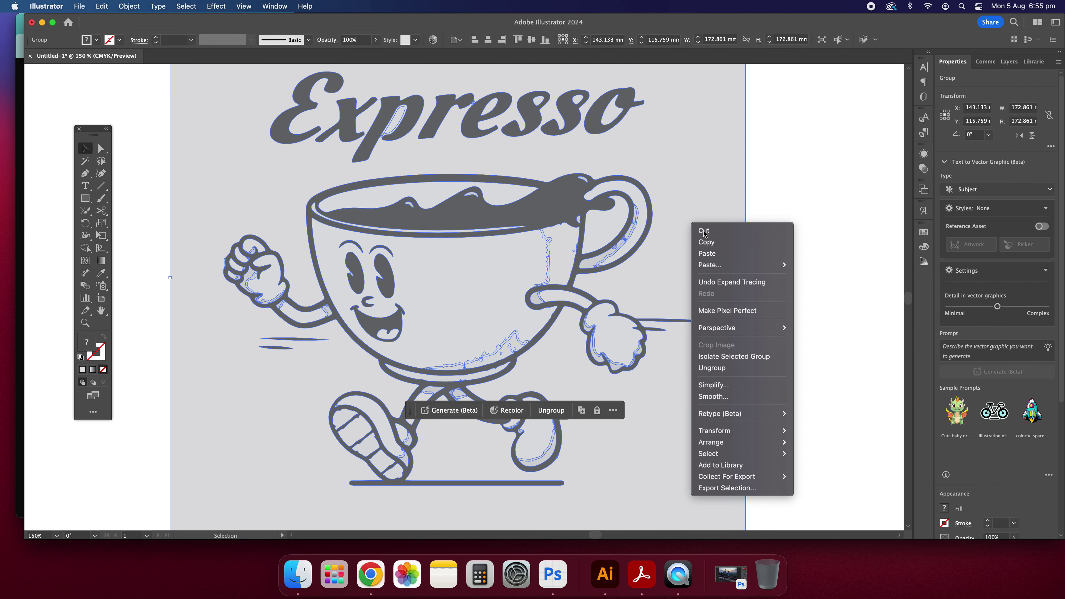
left_click(562, 413)
left_click(562, 414)
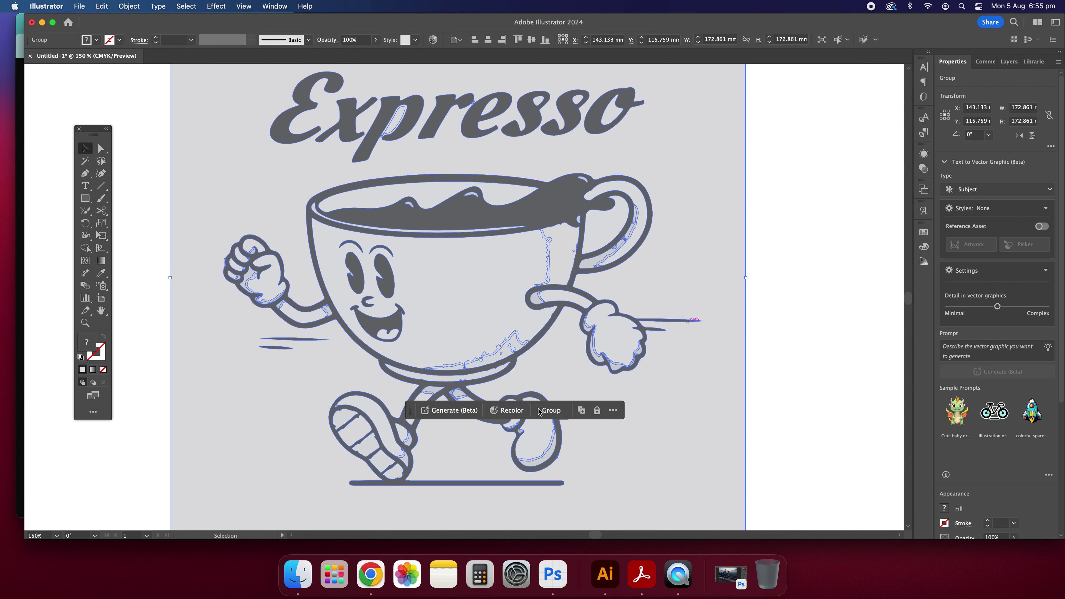
left_click(772, 247)
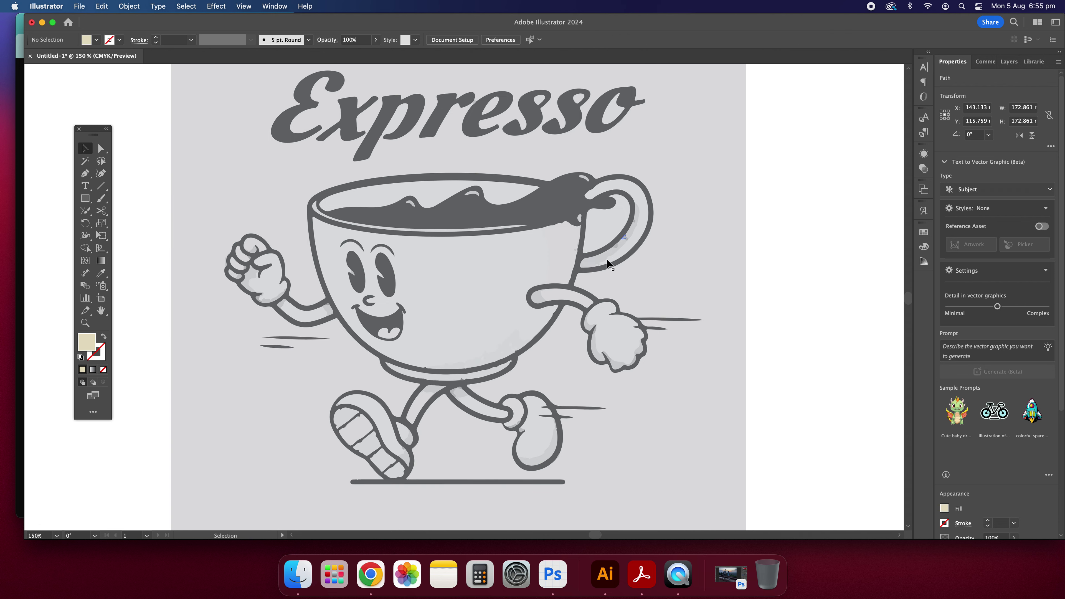
Try moving the dark cup outline shape to about X 129.4 mm, Y 130.5 mm, and undo the move
left_click(621, 385)
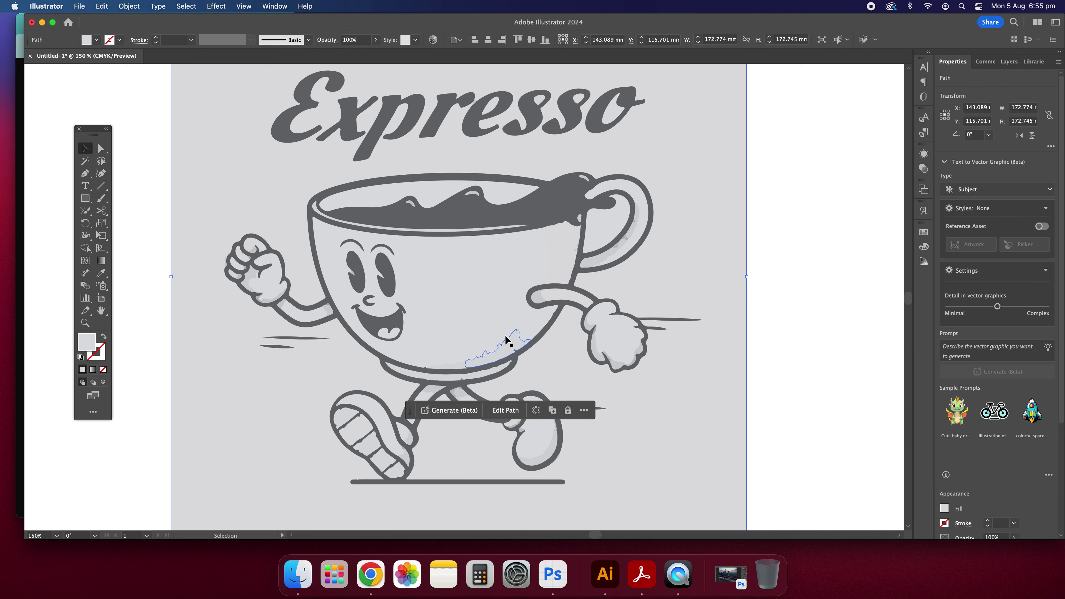
left_click(794, 213)
left_click(418, 208)
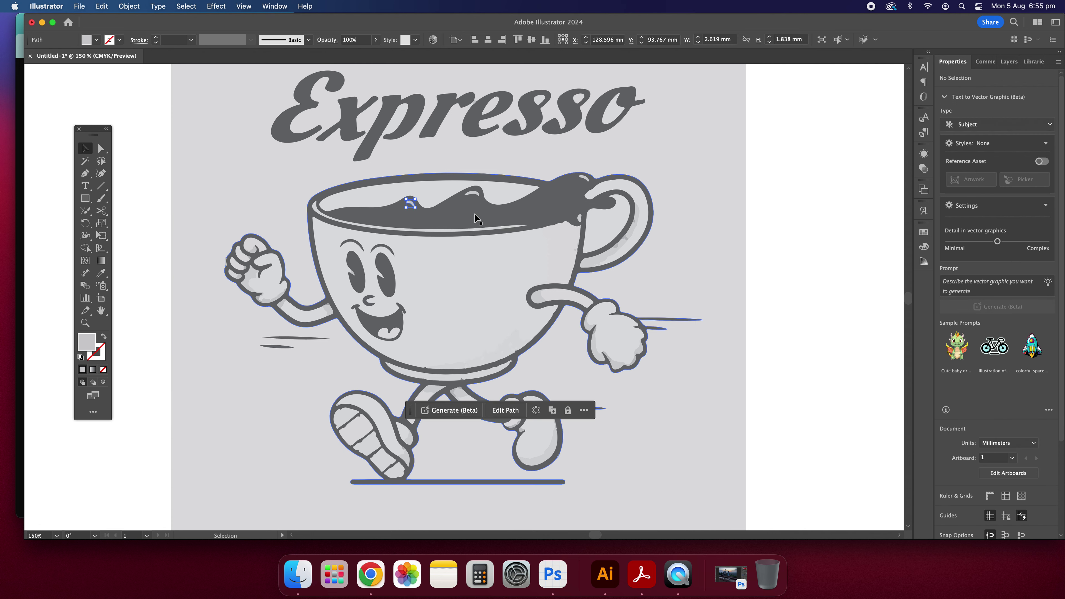
left_click_drag(441, 214, 390, 212)
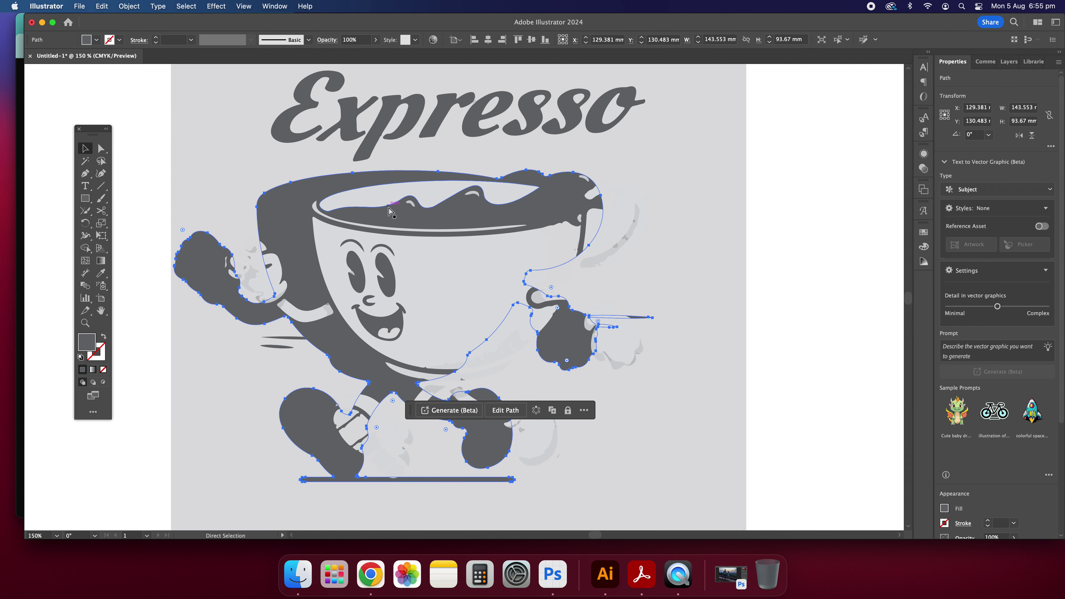
key("super+z")
Set the fill colour of the dark cup outline shape to 71B5FF
double_click(80, 344)
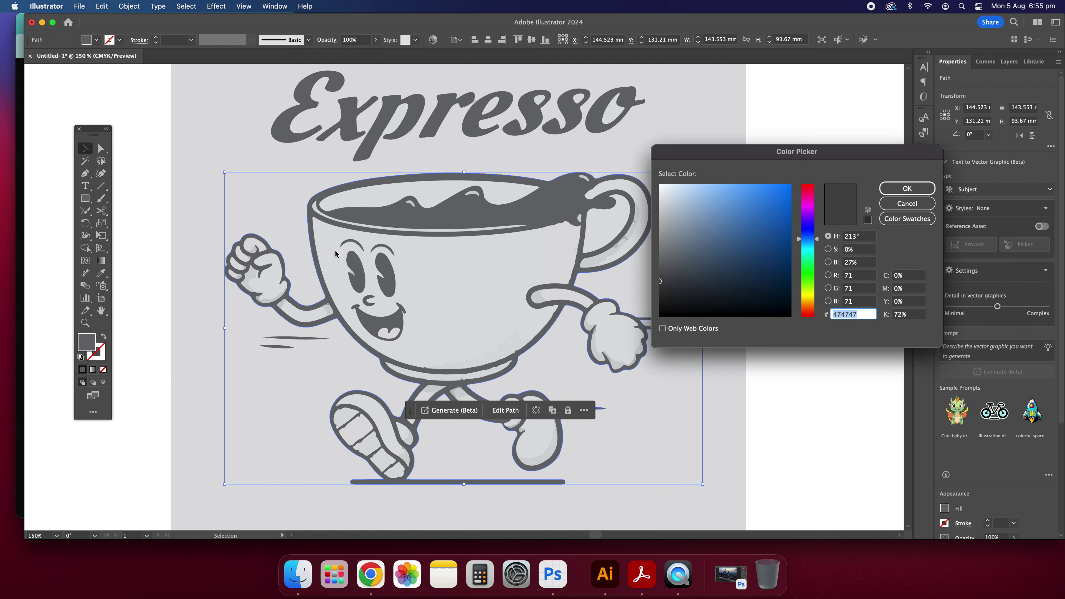
type("007AFF")
key("super+a")
type("71B5FF")
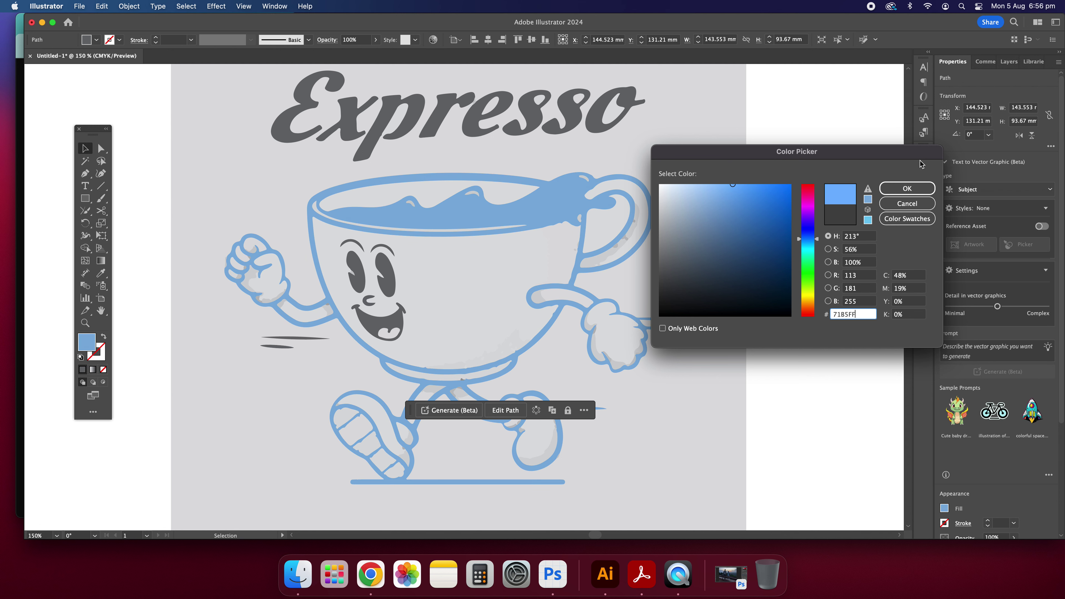
left_click(907, 203)
Move the light grey background shape out from behind the cup to about X 178.7 mm, Y 126.2 mm
left_click(789, 214)
left_click_drag(201, 205, 327, 237)
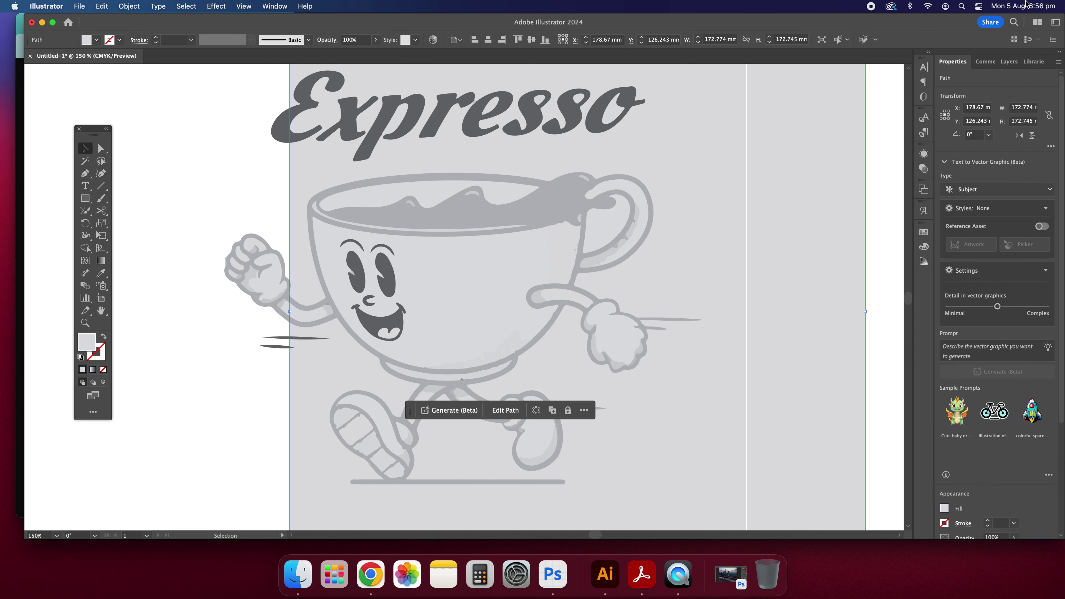